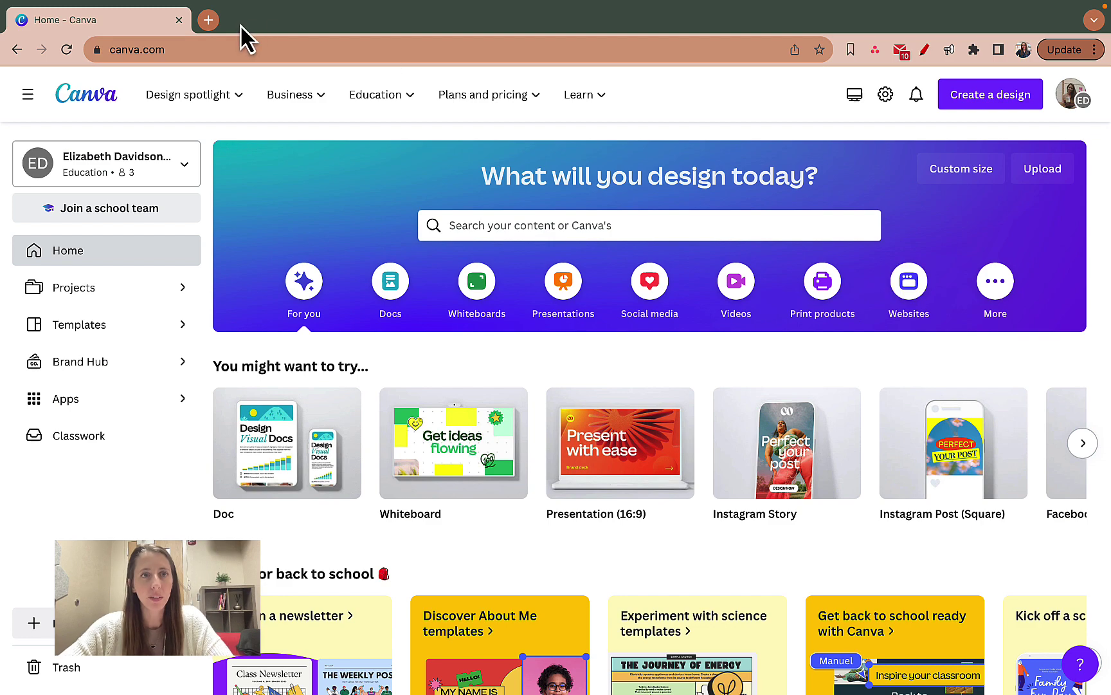
# Step: Load canva.com/education in a new browser tab
pyautogui.click(207, 20)
pyautogui.write('canva.com')
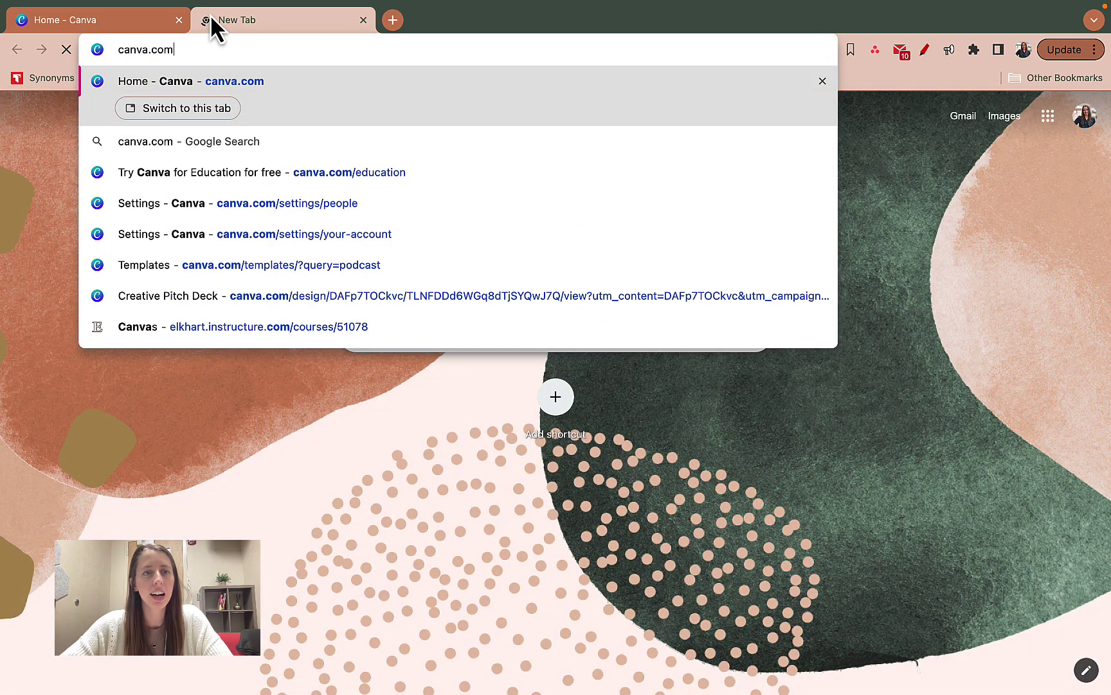
pyautogui.write('/education')
pyautogui.press('Return')
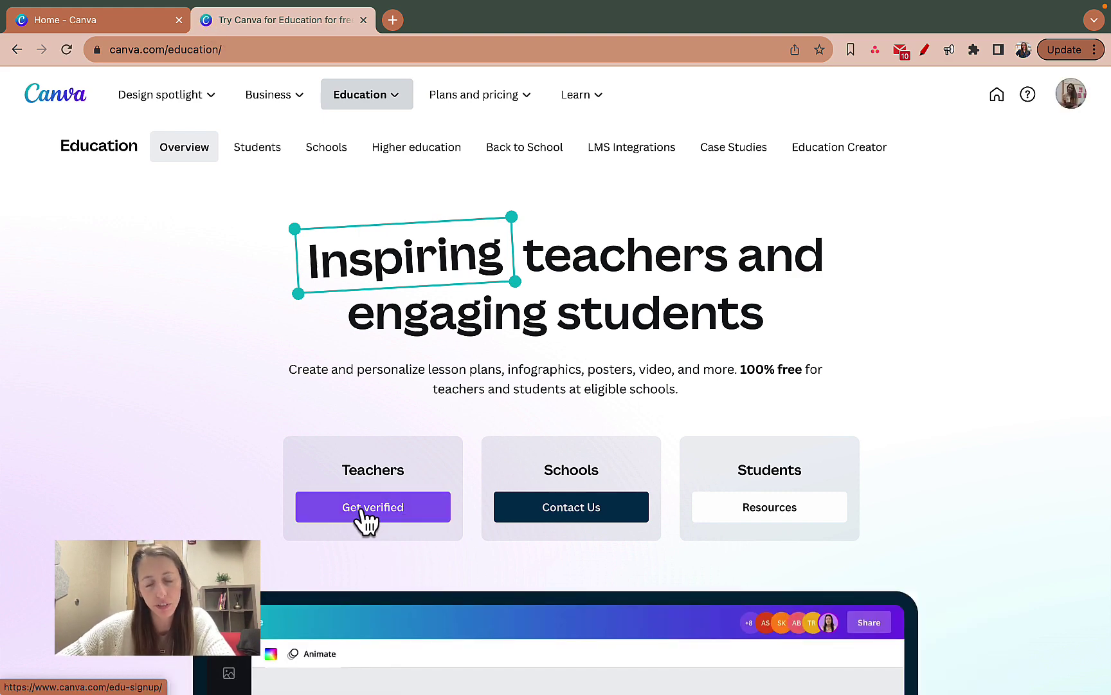
# Step: Switch the Canva home dashboard to the Free personal team, then glance back at the Education page
pyautogui.click(77, 26)
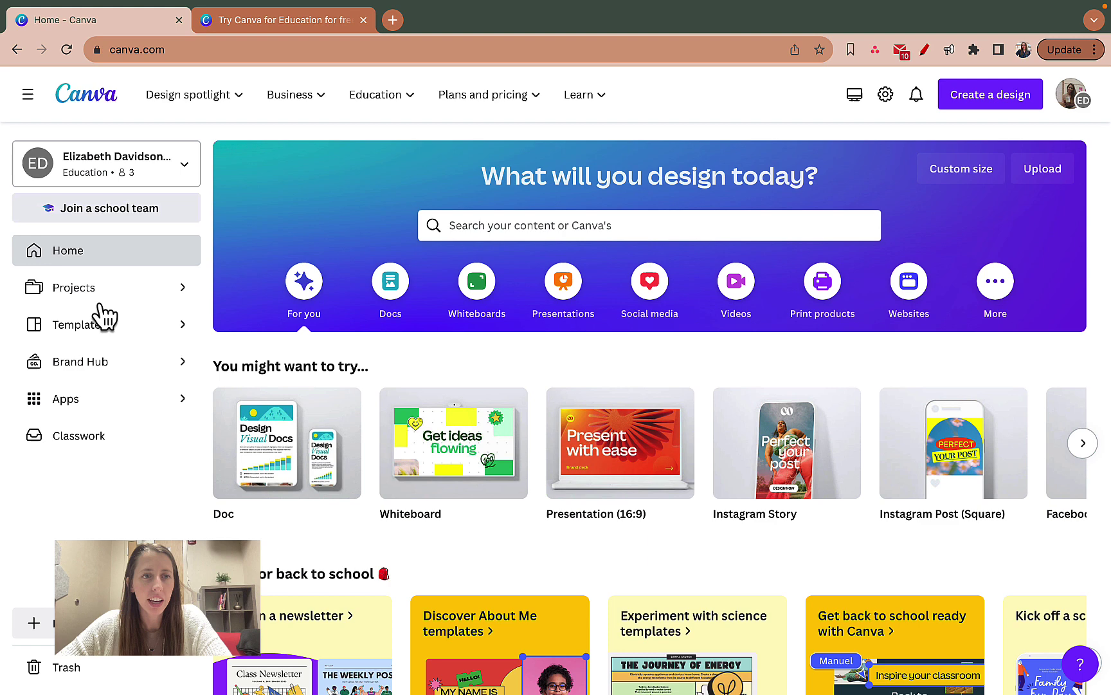
pyautogui.click(152, 172)
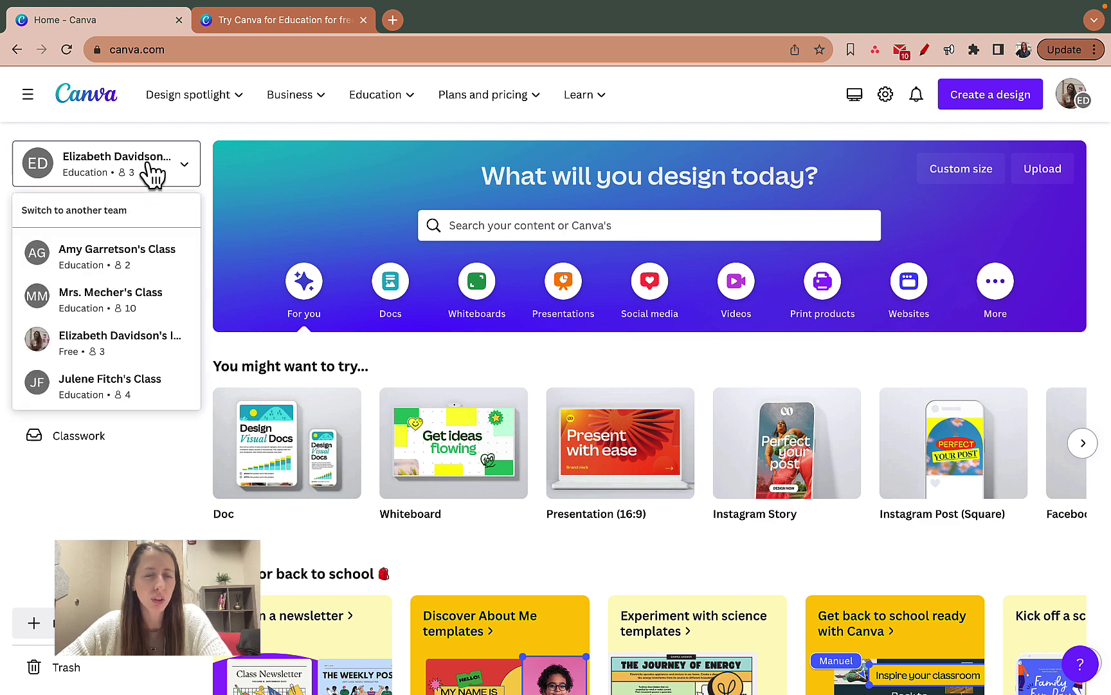
pyautogui.click(135, 344)
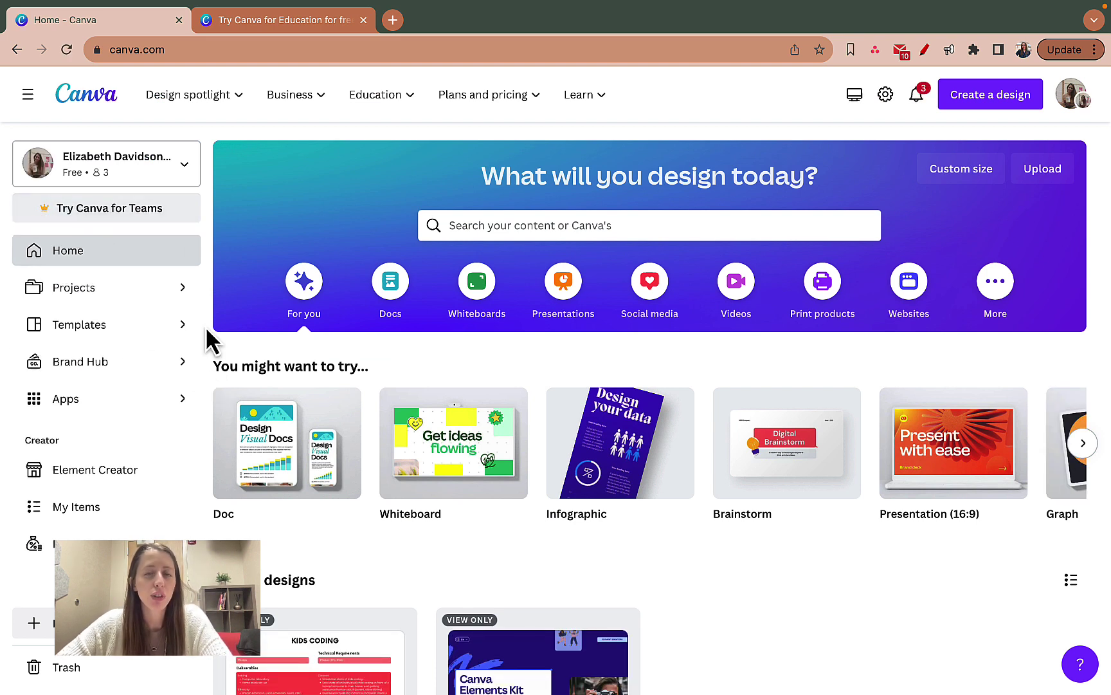
pyautogui.click(287, 23)
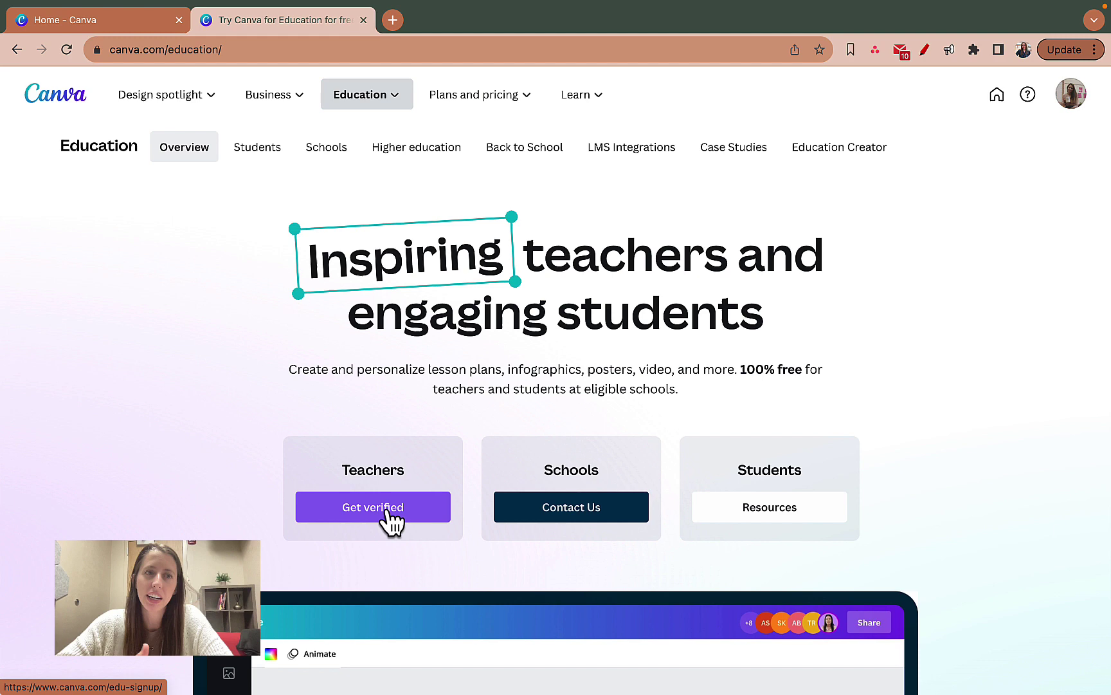
pyautogui.click(132, 23)
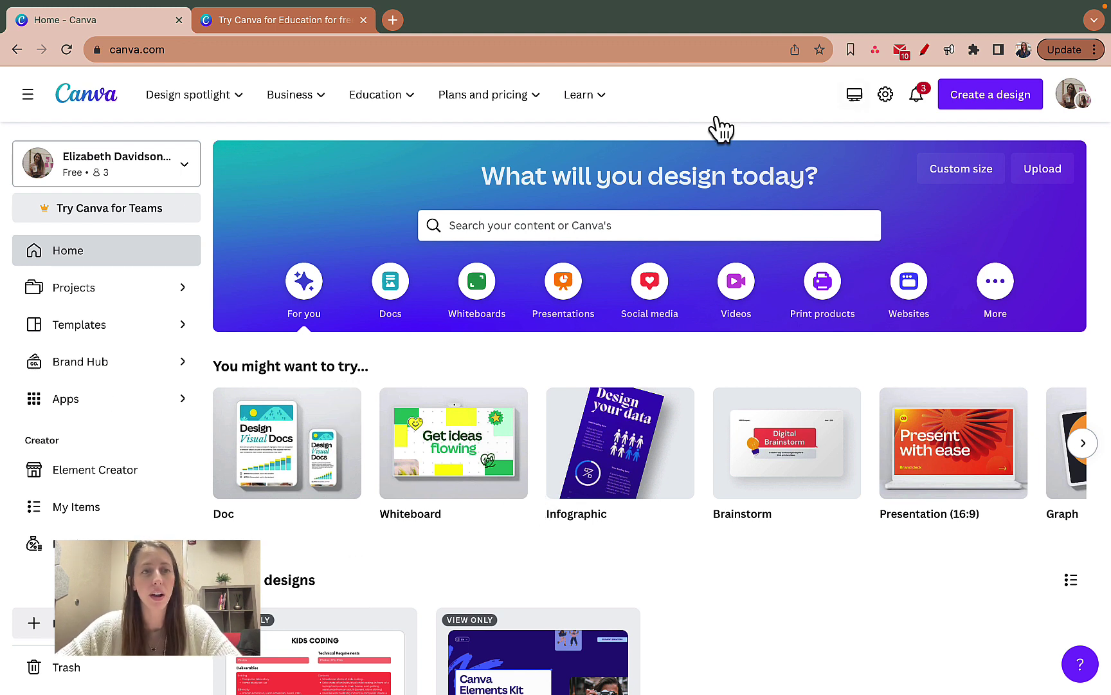
# Step: Switch to the Education class team and open the People list in settings
pyautogui.click(162, 176)
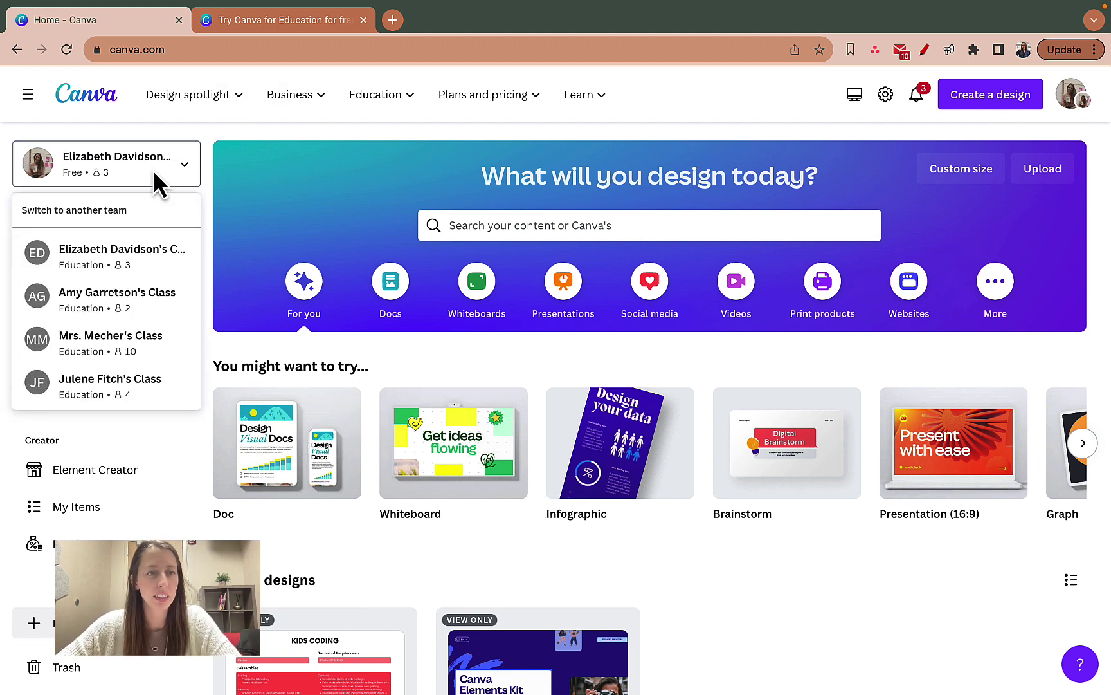
pyautogui.click(152, 258)
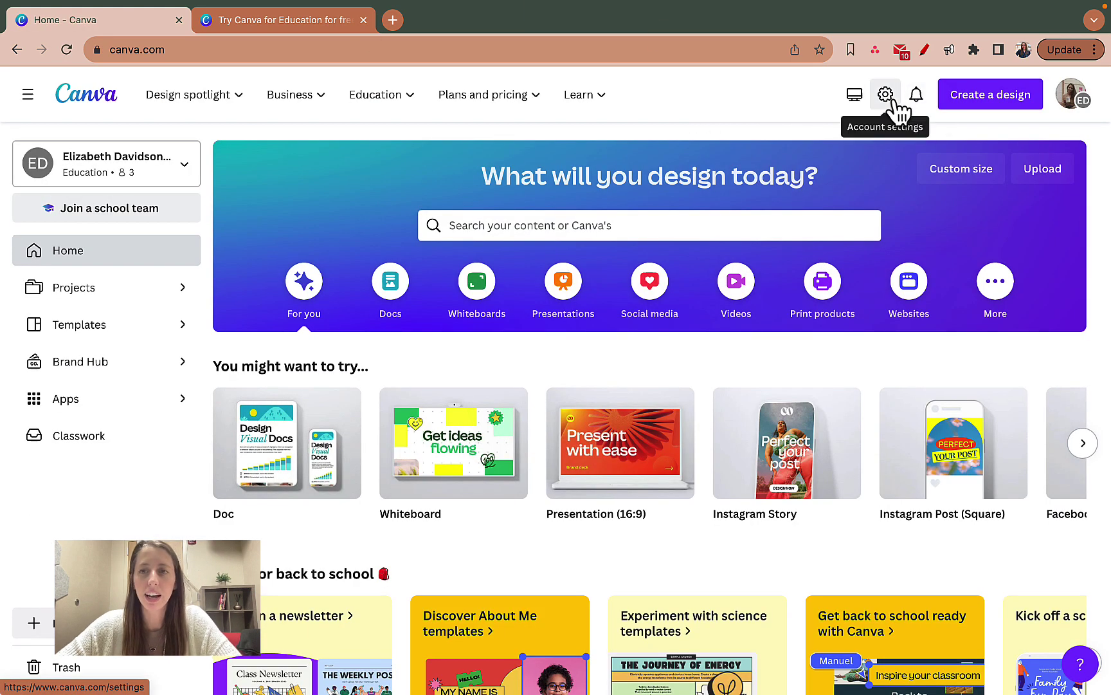
pyautogui.click(893, 102)
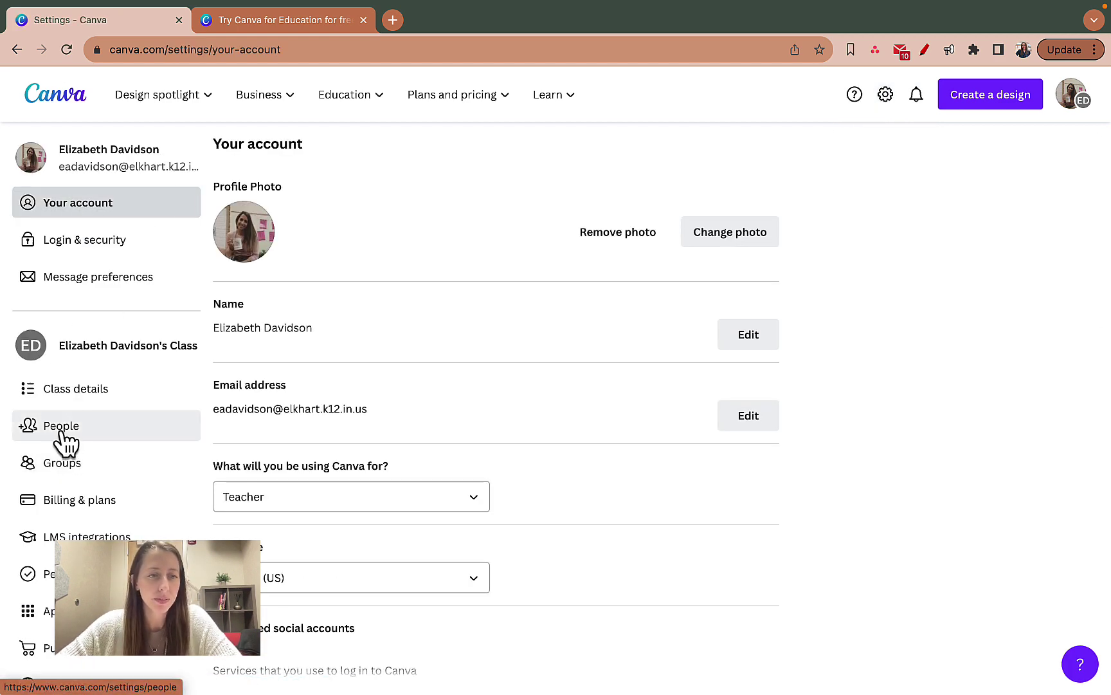
pyautogui.click(61, 432)
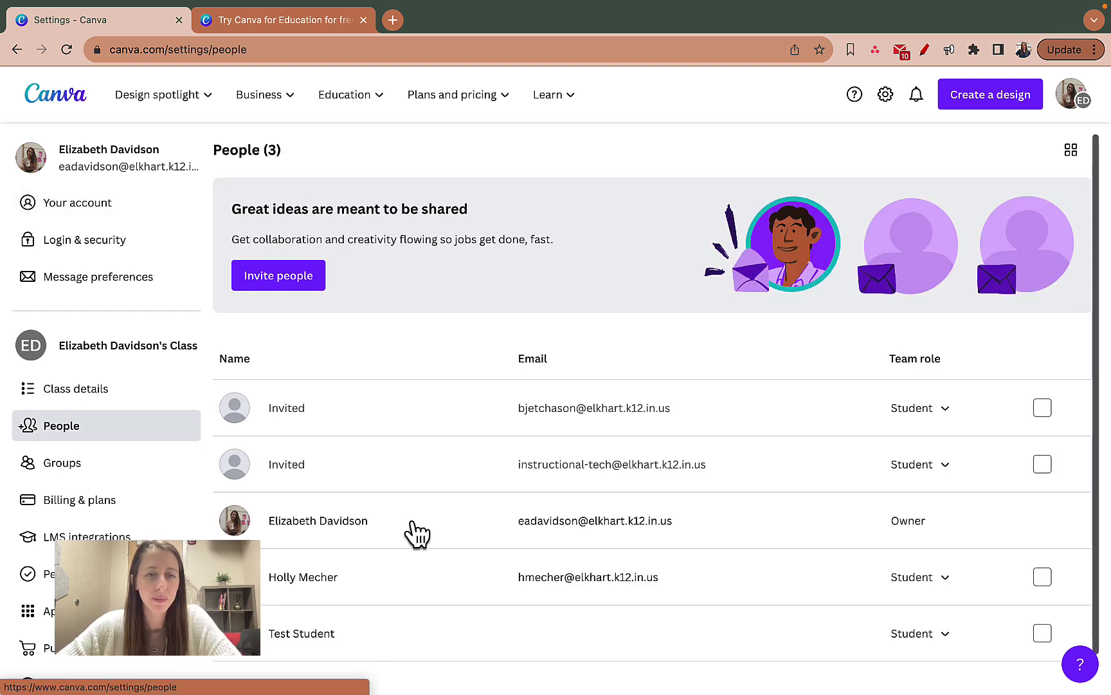
# Step: Tick the checkboxes of four class members, including Test Student, then untick three of them
pyautogui.scroll(-1, 411, 533)
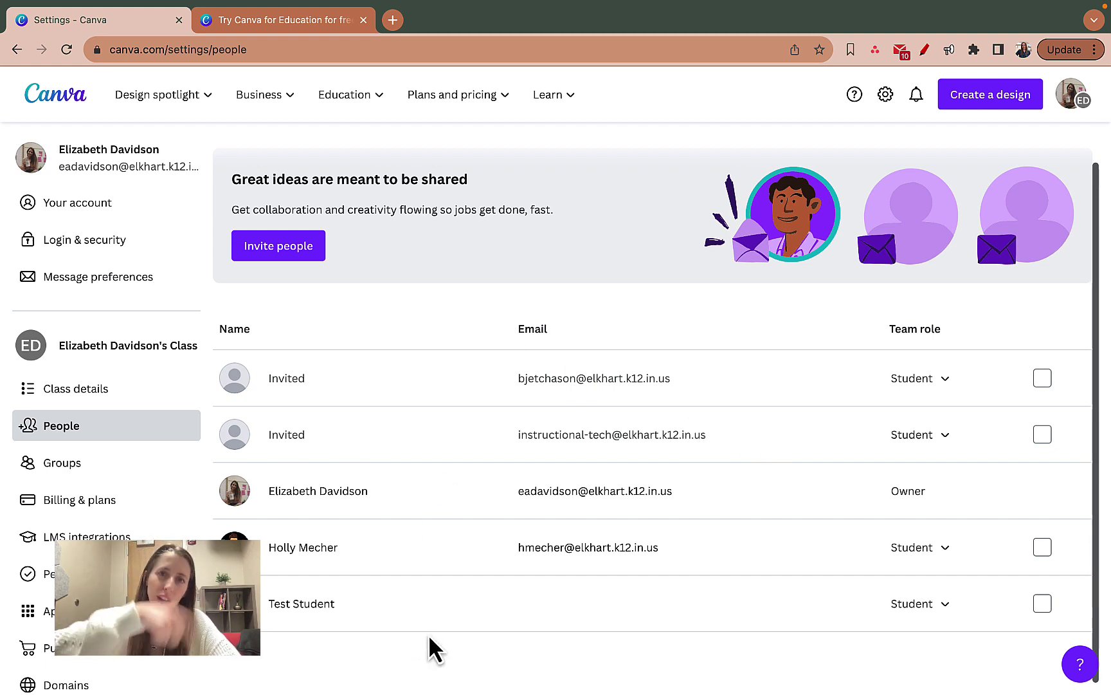
pyautogui.click(1043, 378)
pyautogui.click(1043, 435)
pyautogui.click(1043, 547)
pyautogui.click(1043, 603)
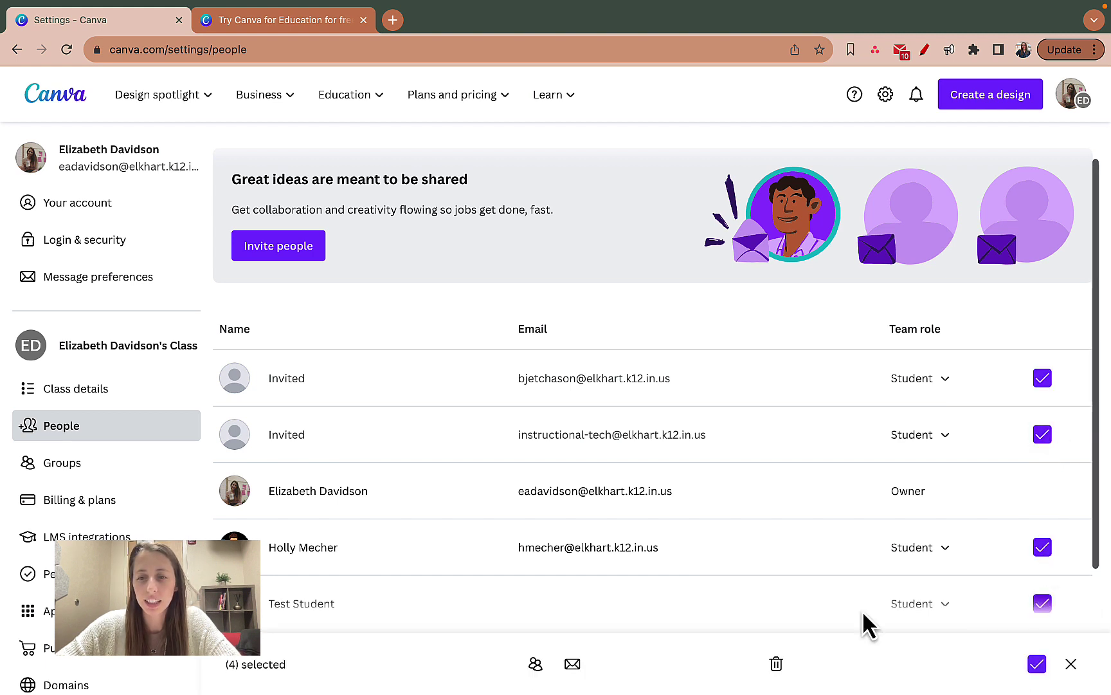
pyautogui.click(1043, 377)
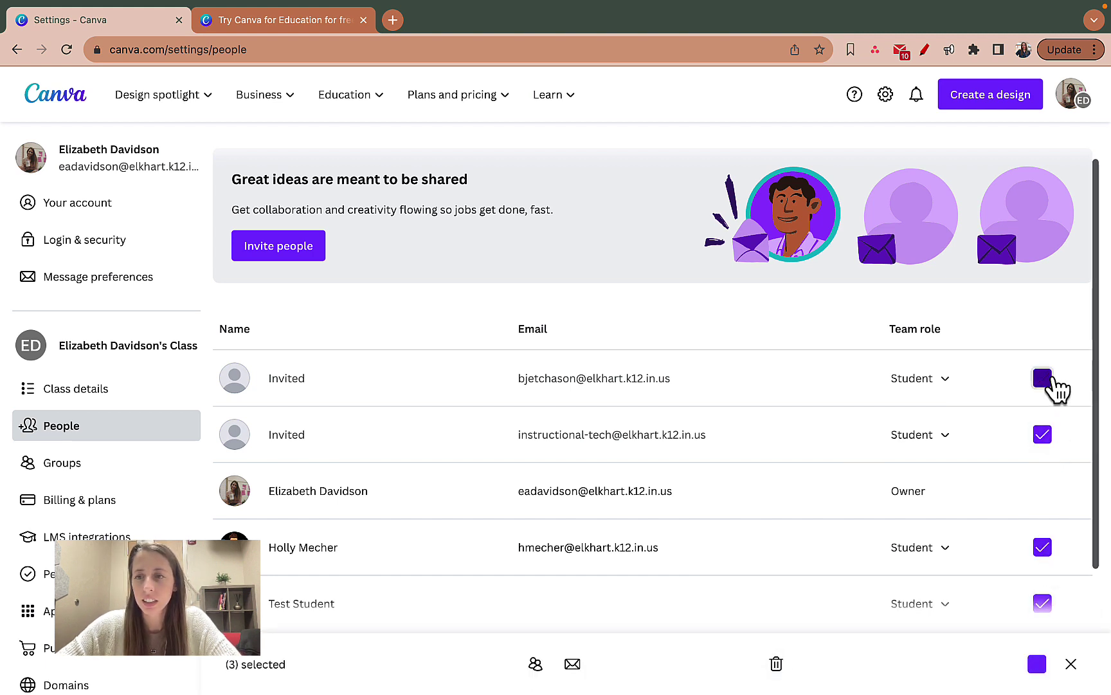
pyautogui.click(1043, 435)
pyautogui.click(1043, 547)
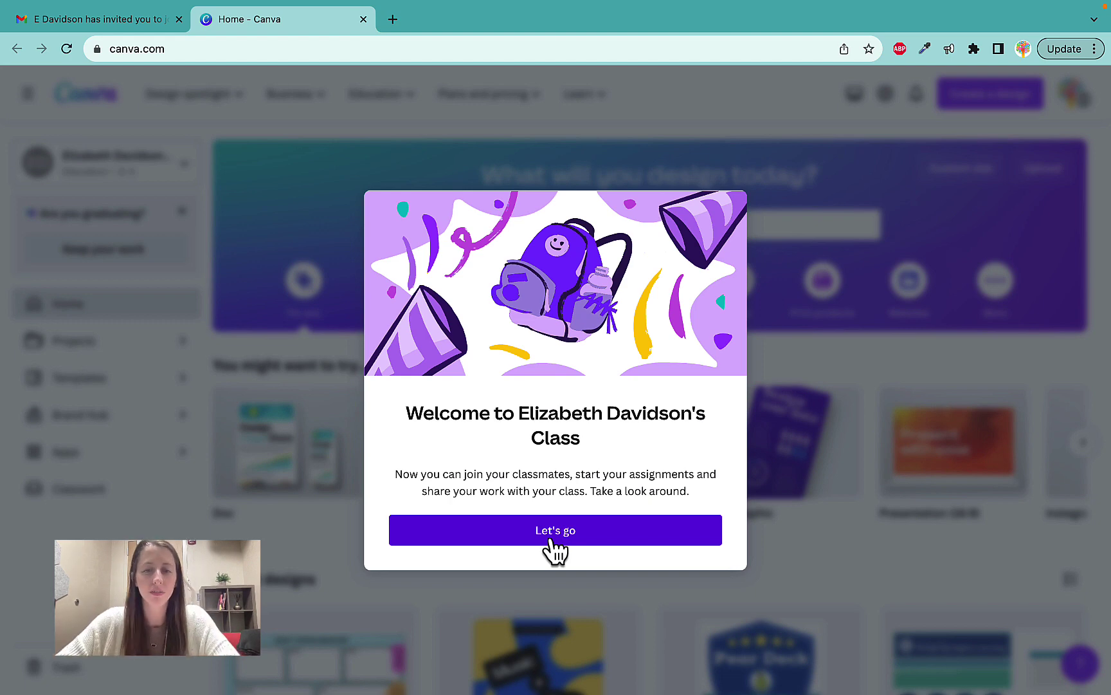
# Step: Click Let's go in the Welcome to the class dialog on the student account
pyautogui.click(552, 534)
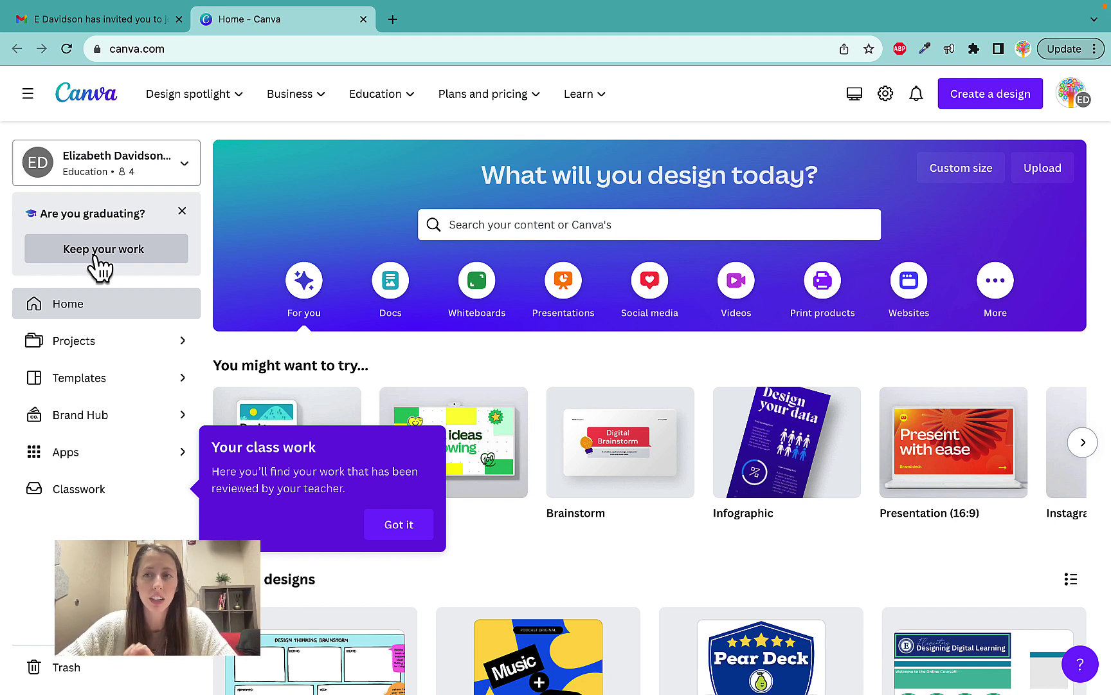
# Step: Reload the teacher's People page and check Instructional Technology's Student role without changing it
pyautogui.hotkey('ctrl', 'Left')
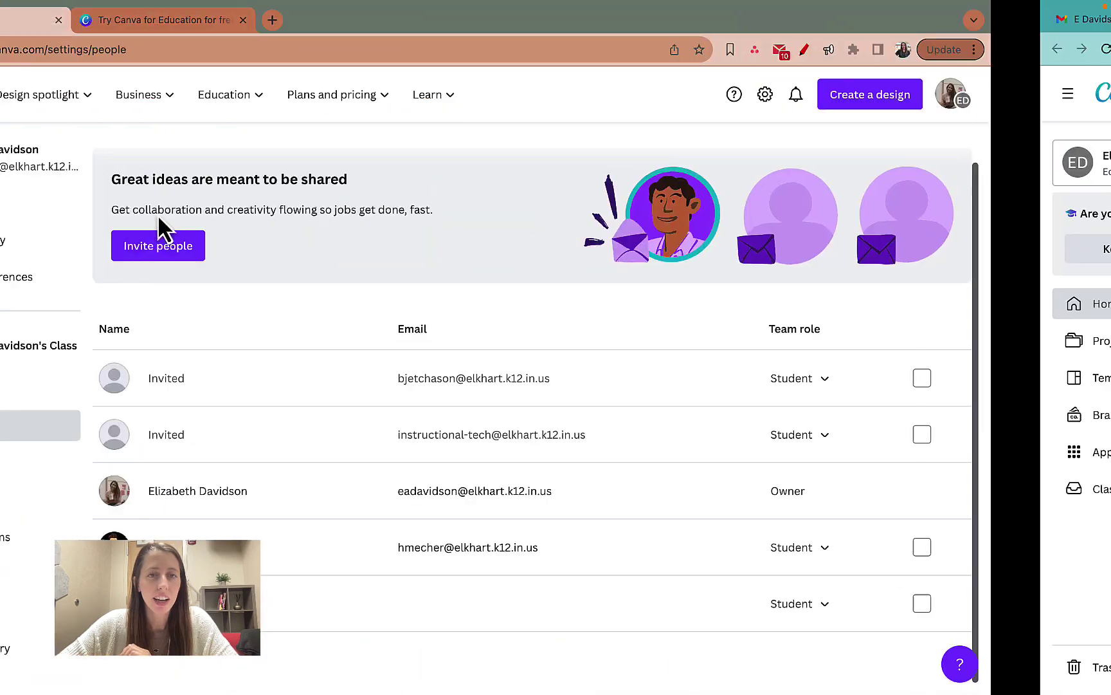
pyautogui.click(64, 53)
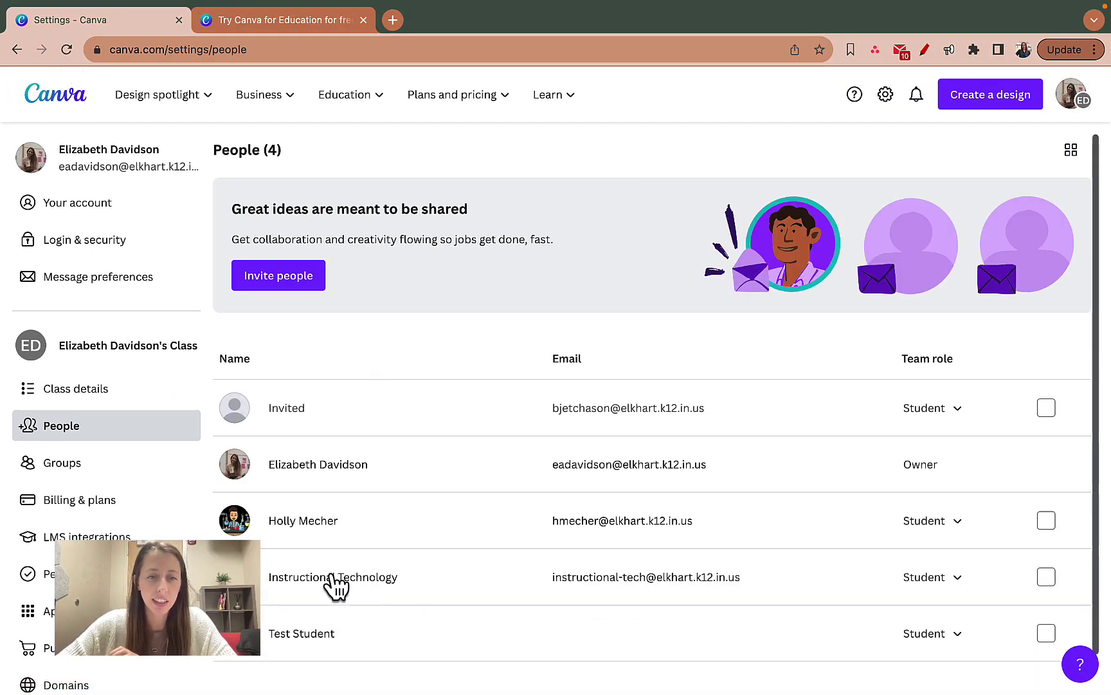
pyautogui.click(956, 579)
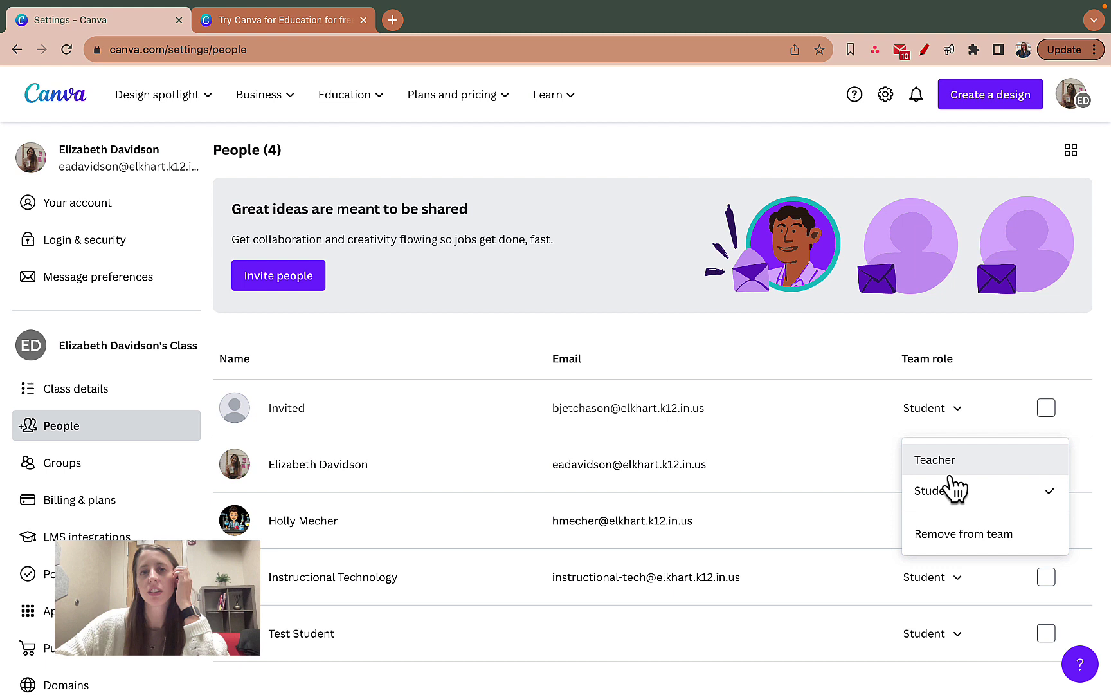
pyautogui.click(290, 346)
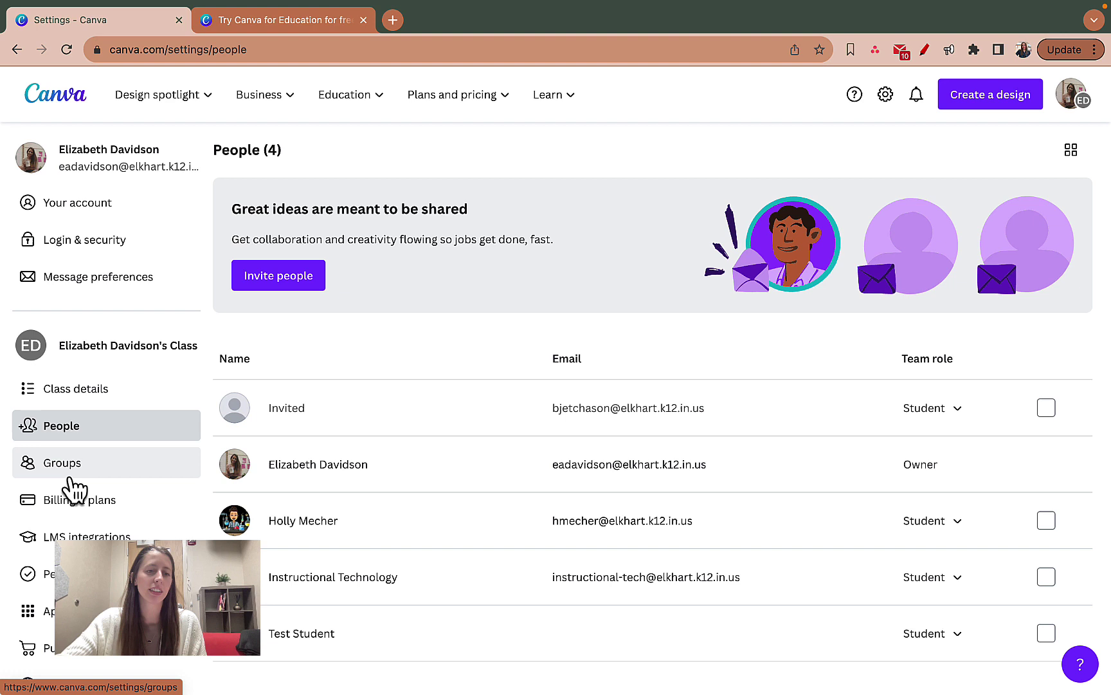
# Step: Start a new group and add Instructional Technology and a second student as members
pyautogui.click(71, 476)
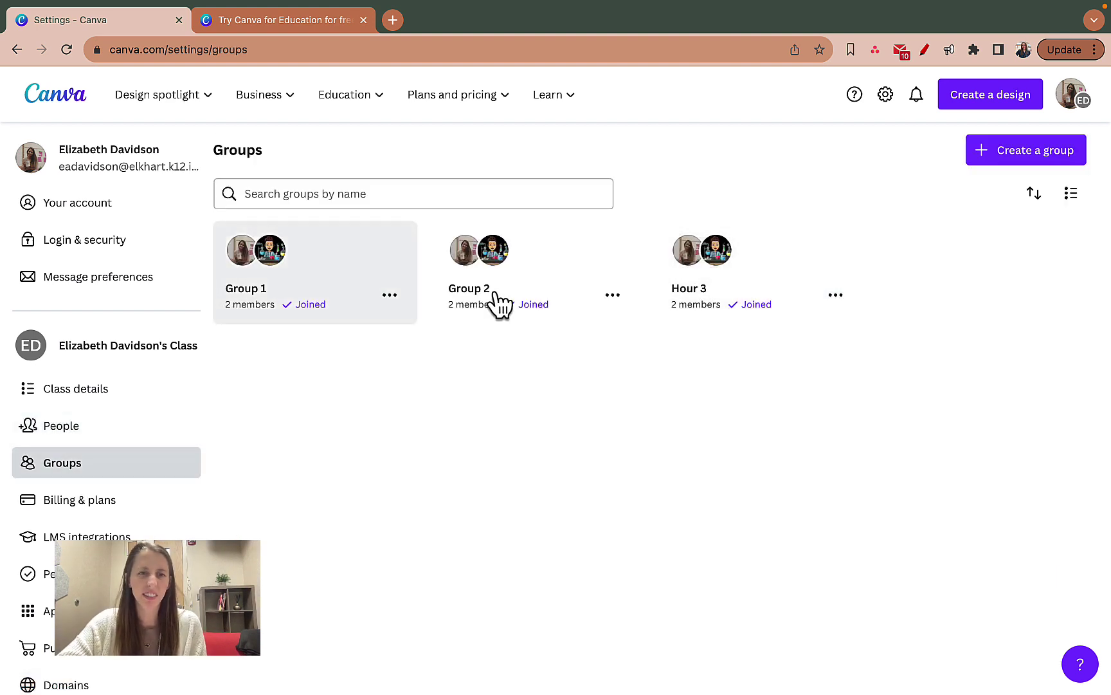
pyautogui.click(1031, 154)
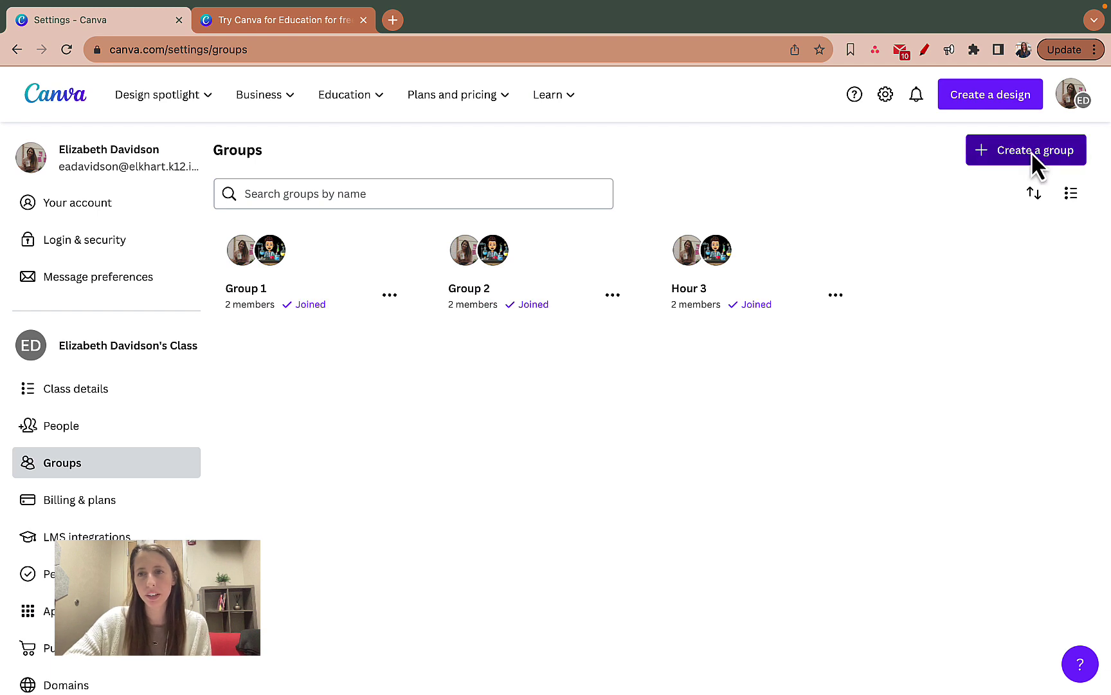
pyautogui.click(388, 360)
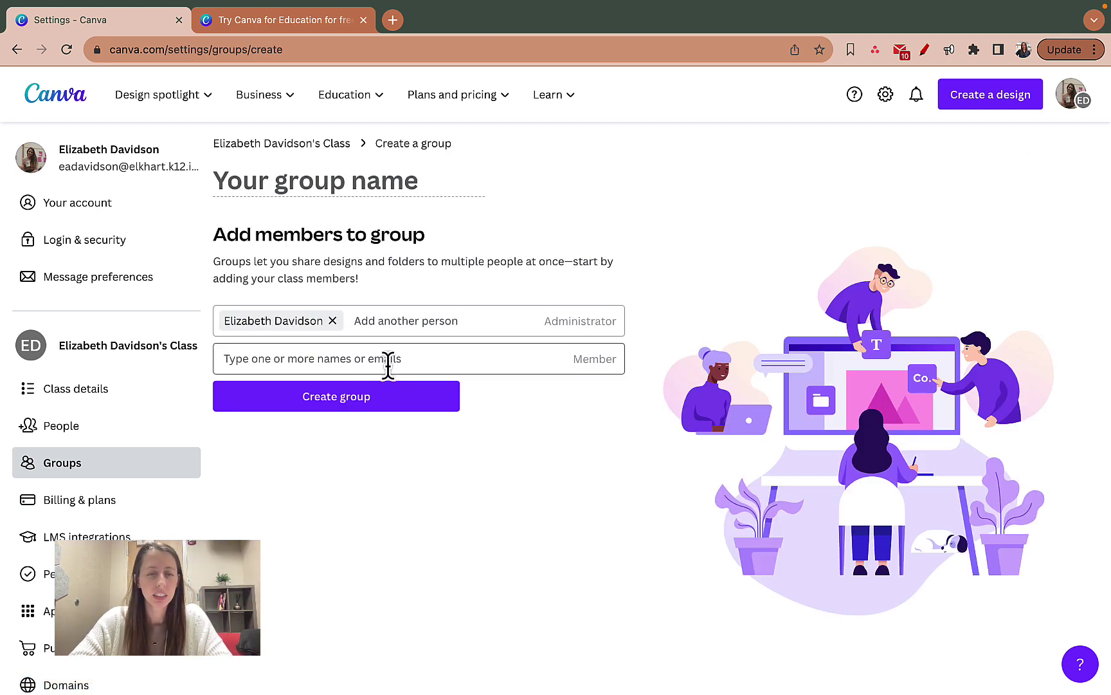
pyautogui.write('ins')
pyautogui.click(384, 417)
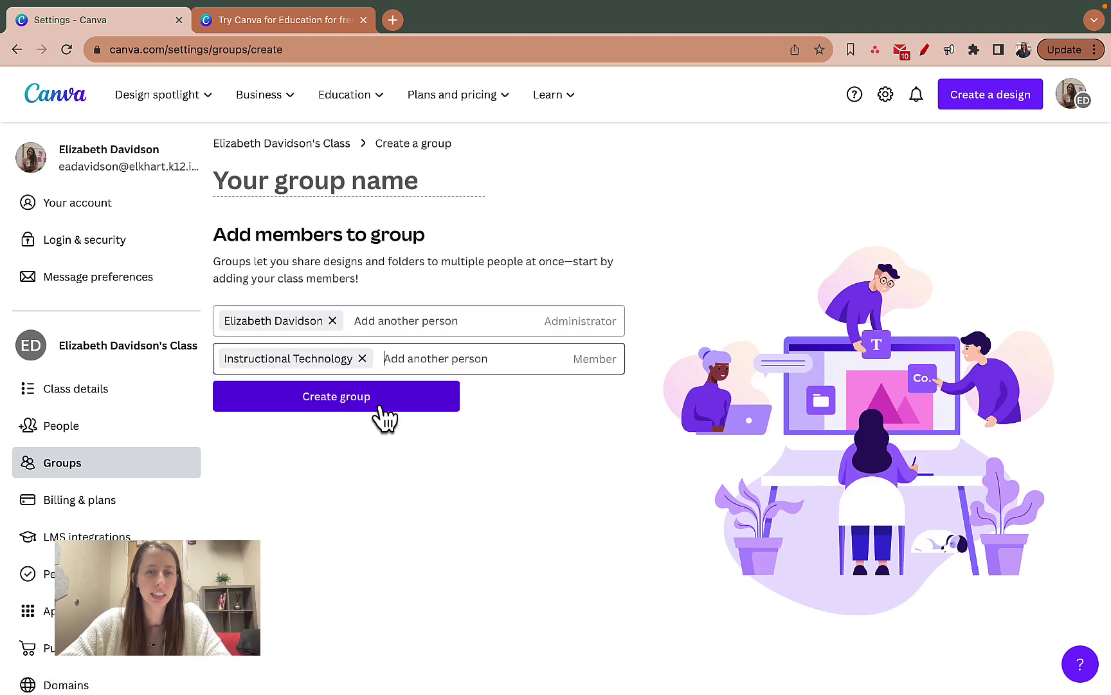
pyautogui.write('holly')
pyautogui.click(381, 393)
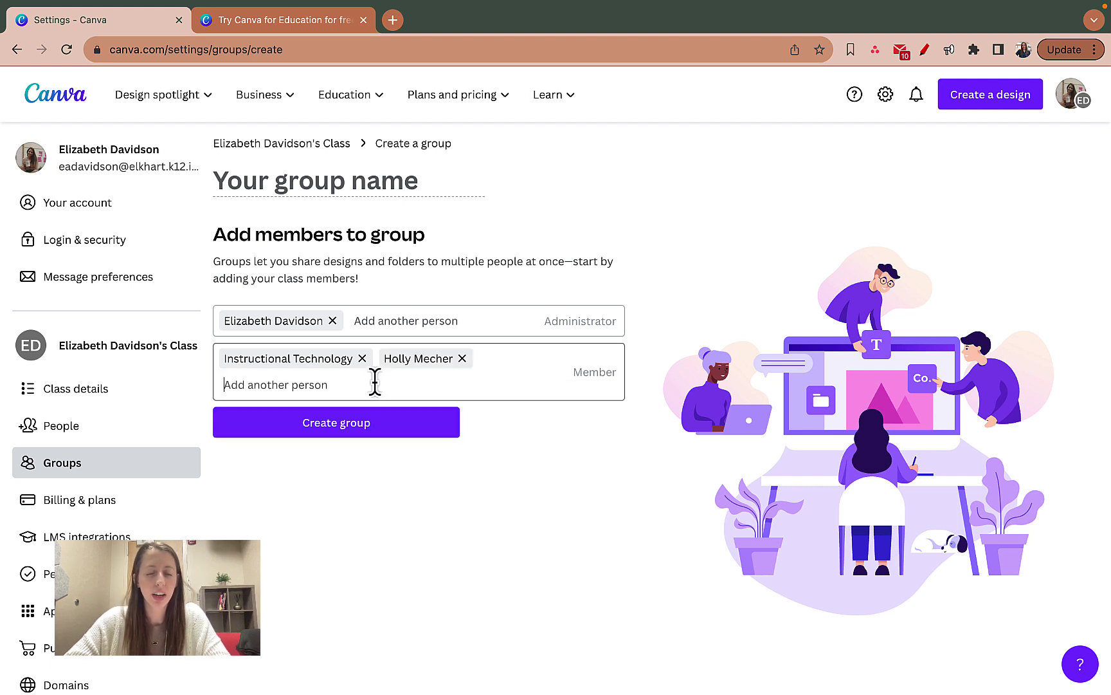
# Step: Name the group 'Hour 4', create it, and return to the Groups list
pyautogui.click(315, 181)
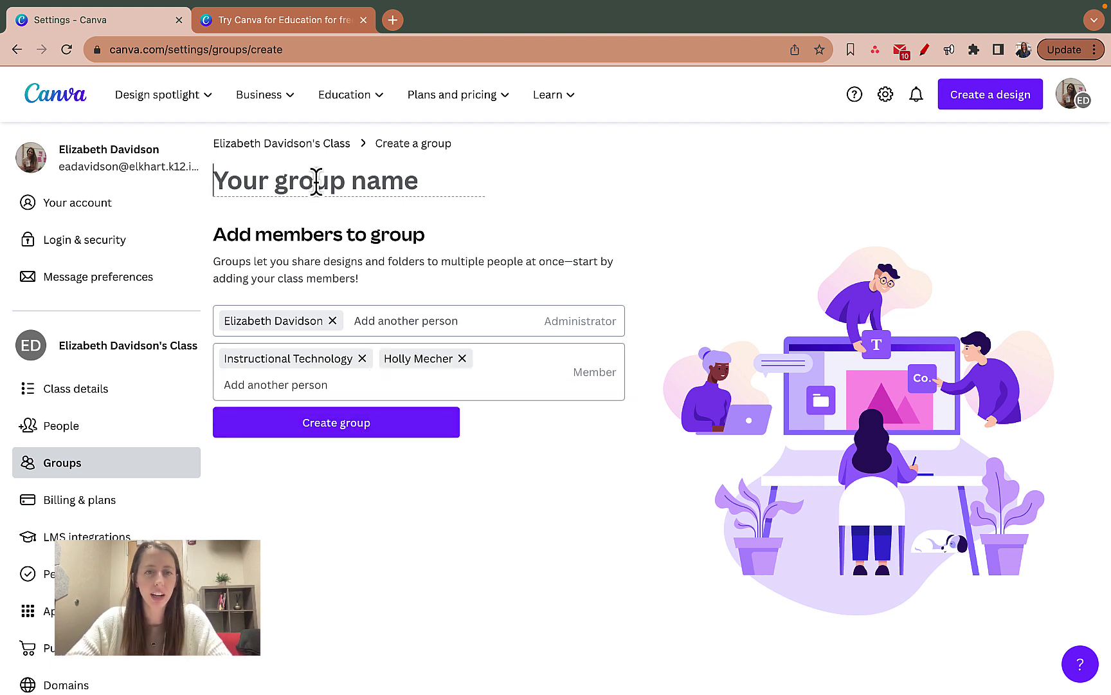
pyautogui.write('Hour 4')
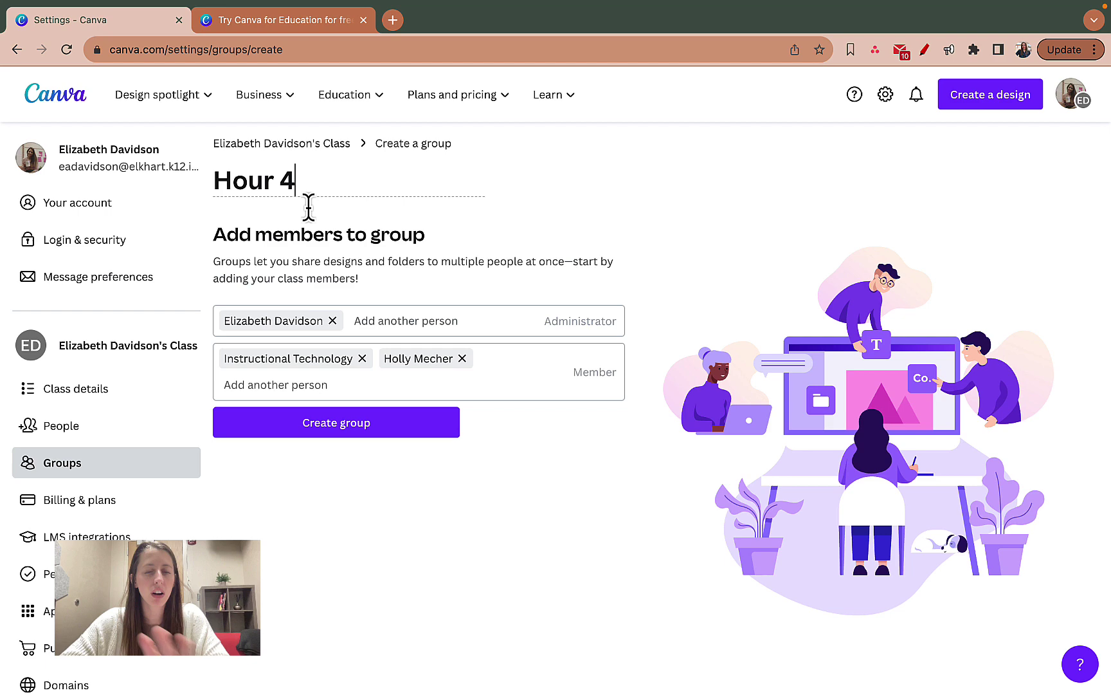
pyautogui.click(367, 435)
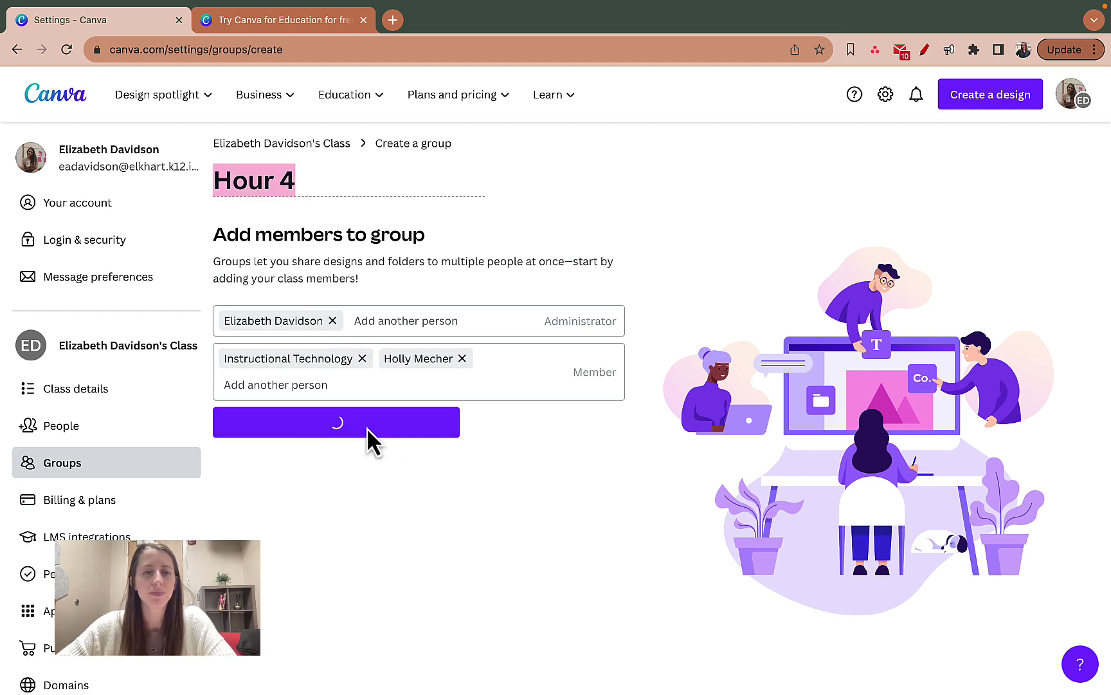
pyautogui.scroll(-1, 603, 600)
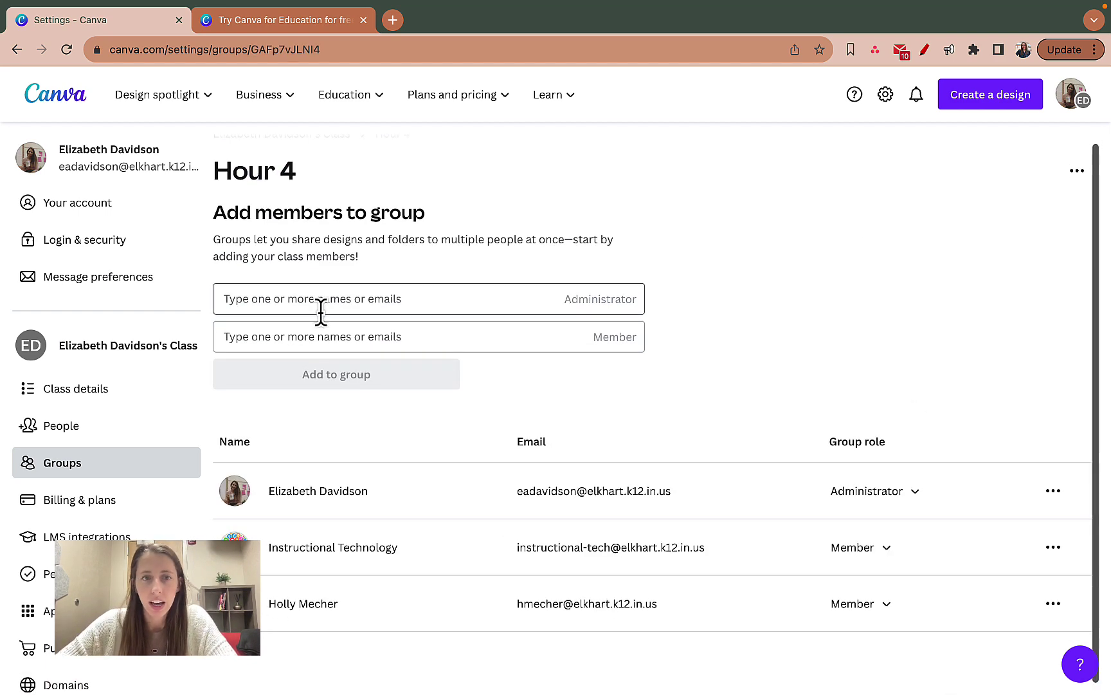
pyautogui.scroll(1, 318, 315)
pyautogui.click(68, 465)
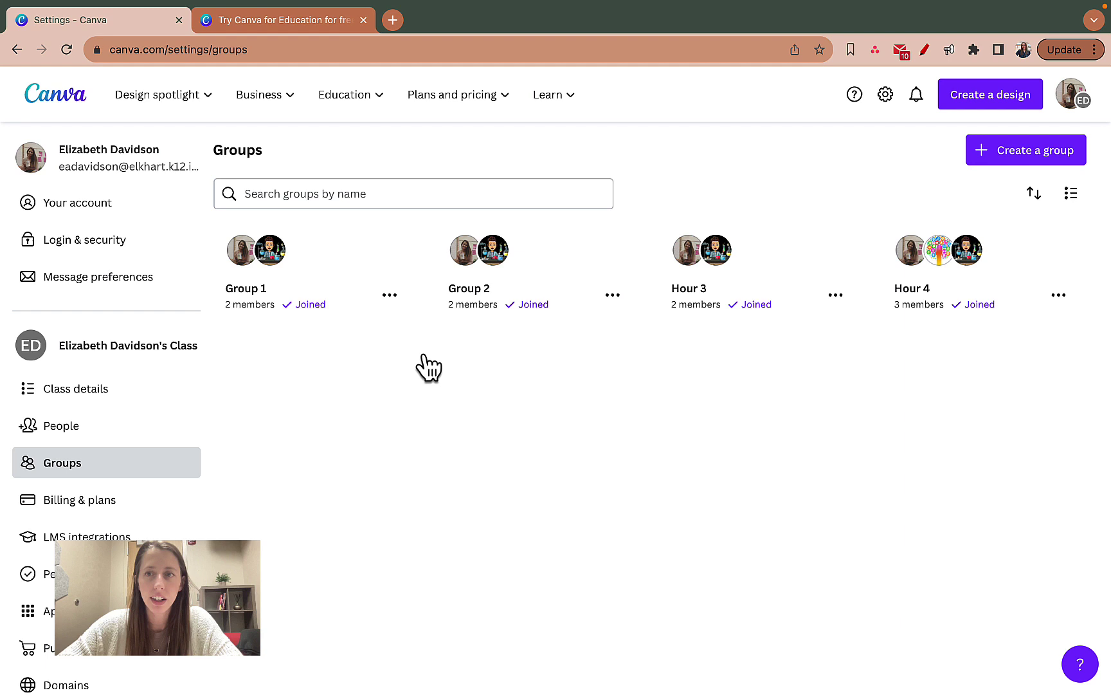
# Step: Filter the teacher's Classwork page by status to show only designs that Need review
pyautogui.click(46, 102)
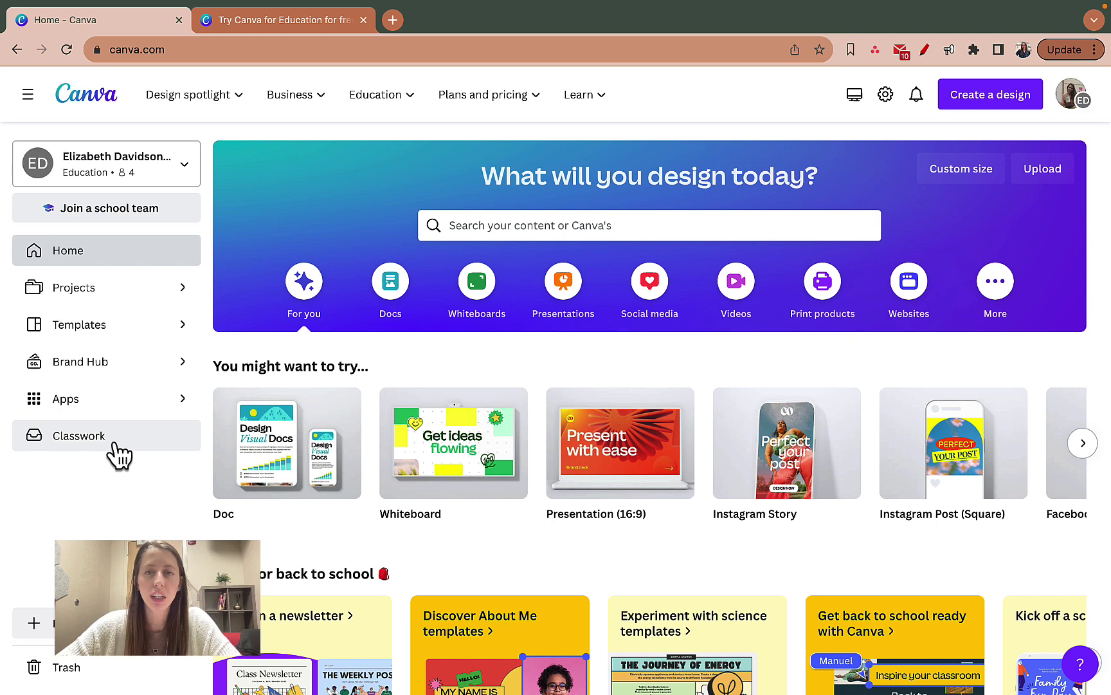
pyautogui.click(87, 441)
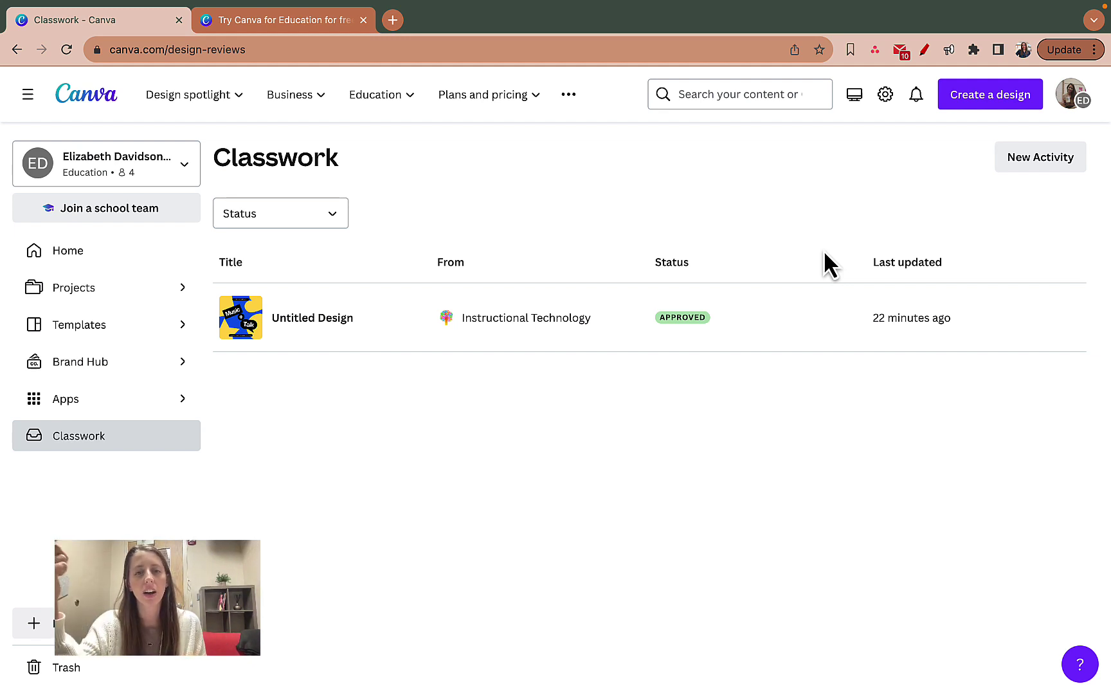
pyautogui.click(273, 224)
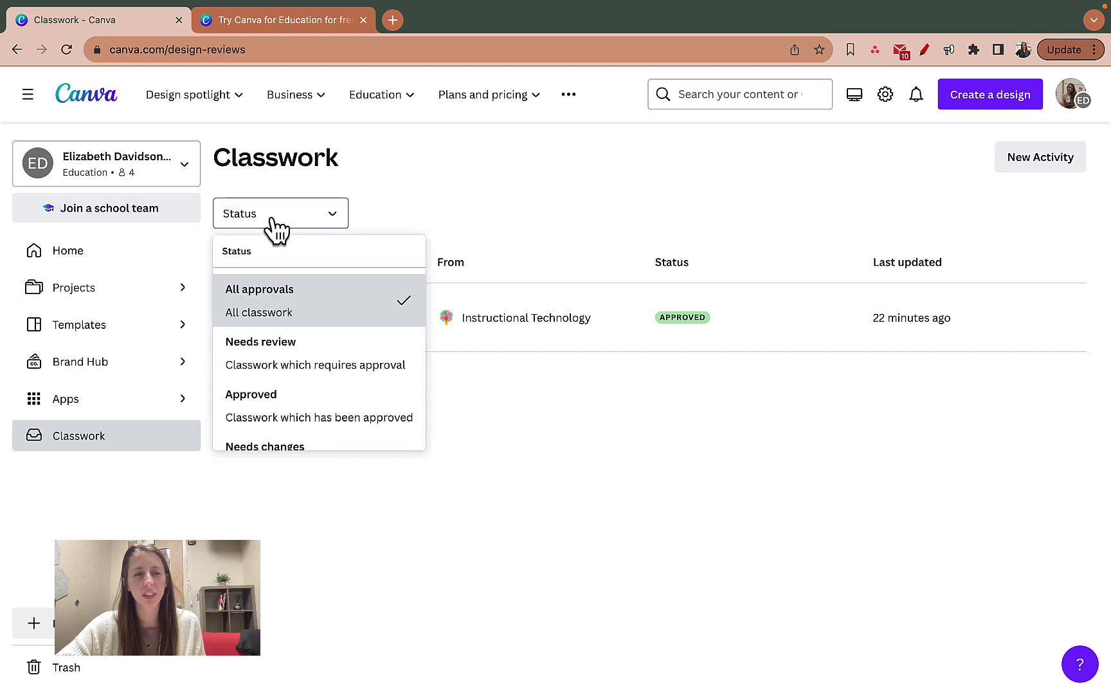
pyautogui.click(308, 357)
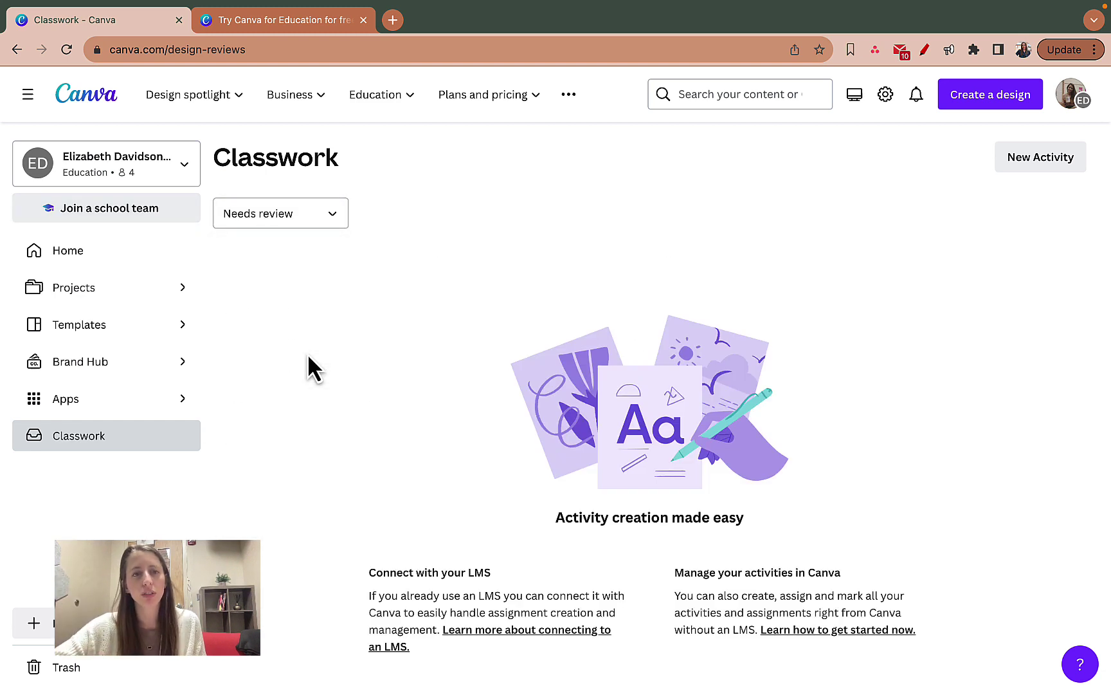
pyautogui.click(291, 222)
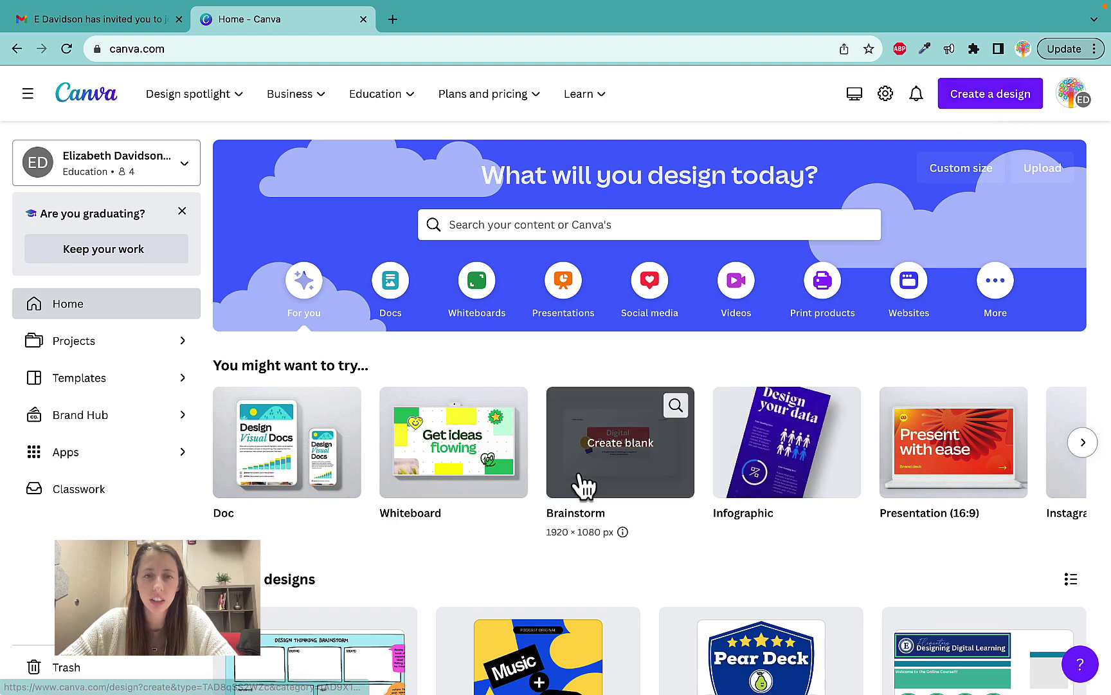
# Step: Make a Brainstorm from 'Cultivating creativity in your kids' and send it to the teacher with 'You're the Best!!!!!'
pyautogui.click(631, 448)
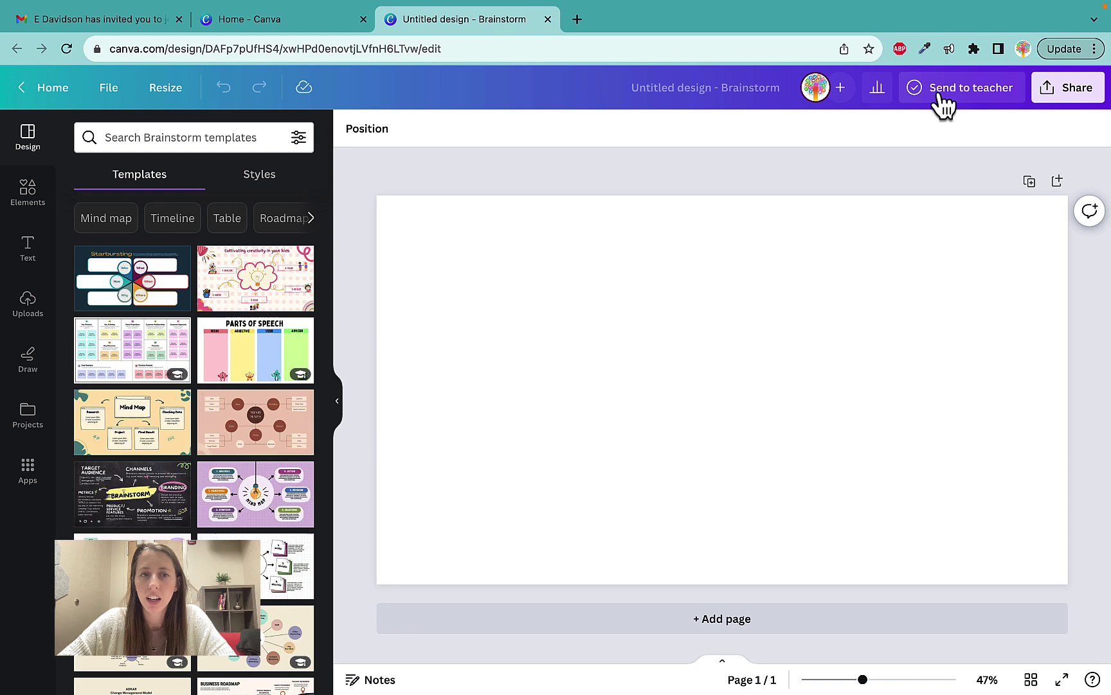
pyautogui.click(239, 280)
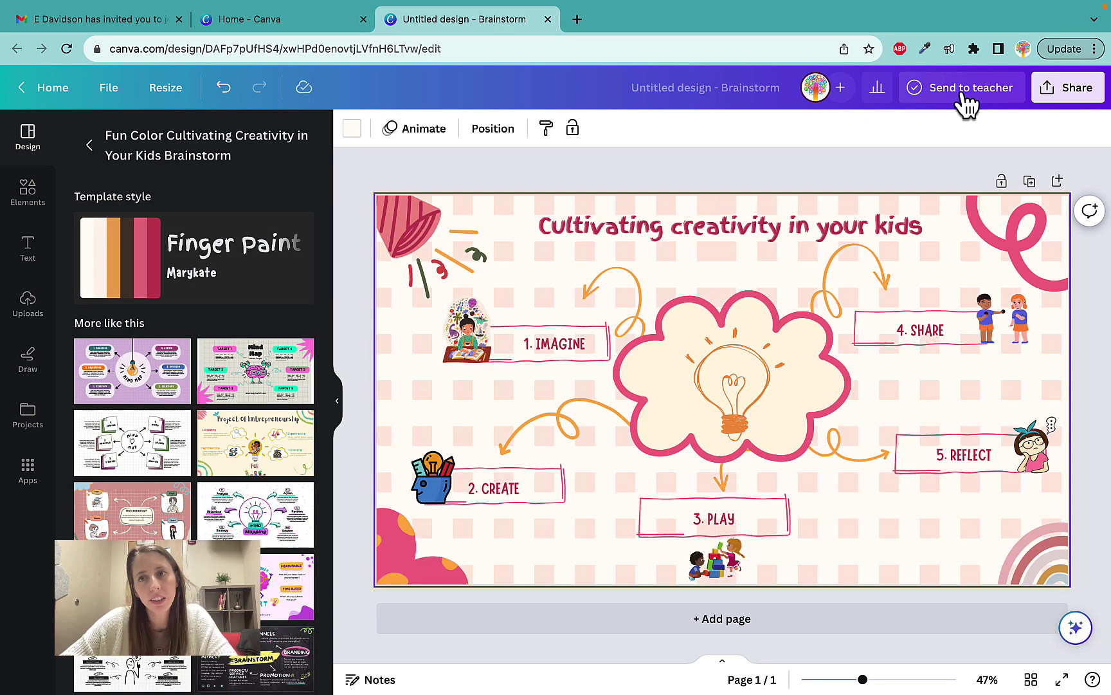
pyautogui.click(965, 96)
pyautogui.click(908, 268)
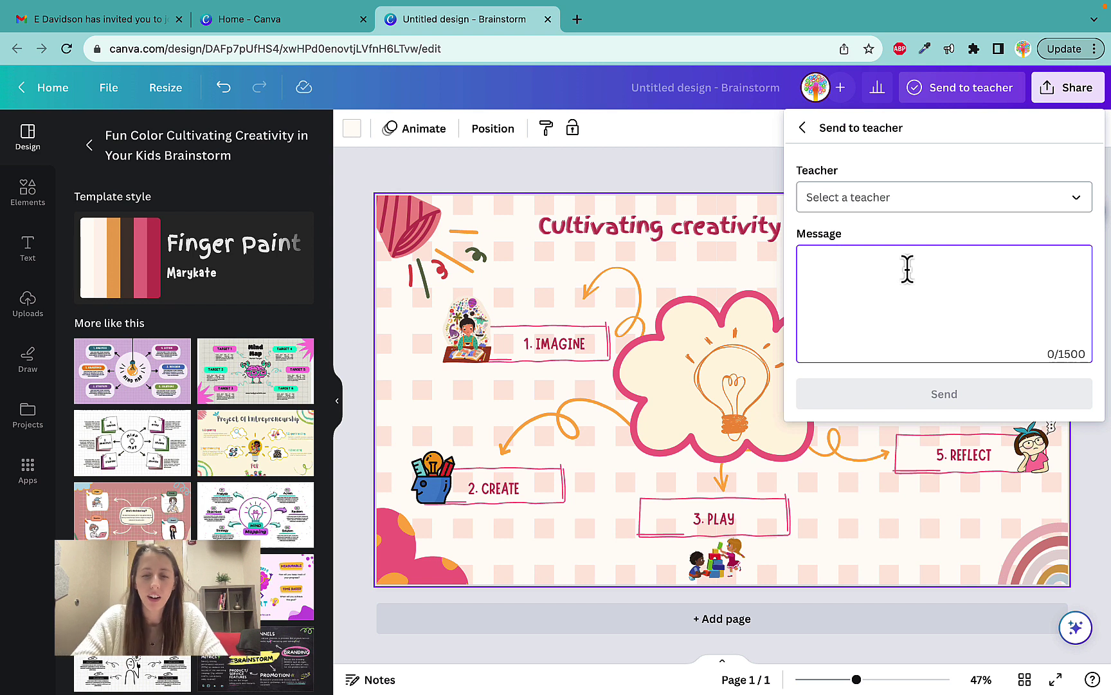
pyautogui.write("You're the ")
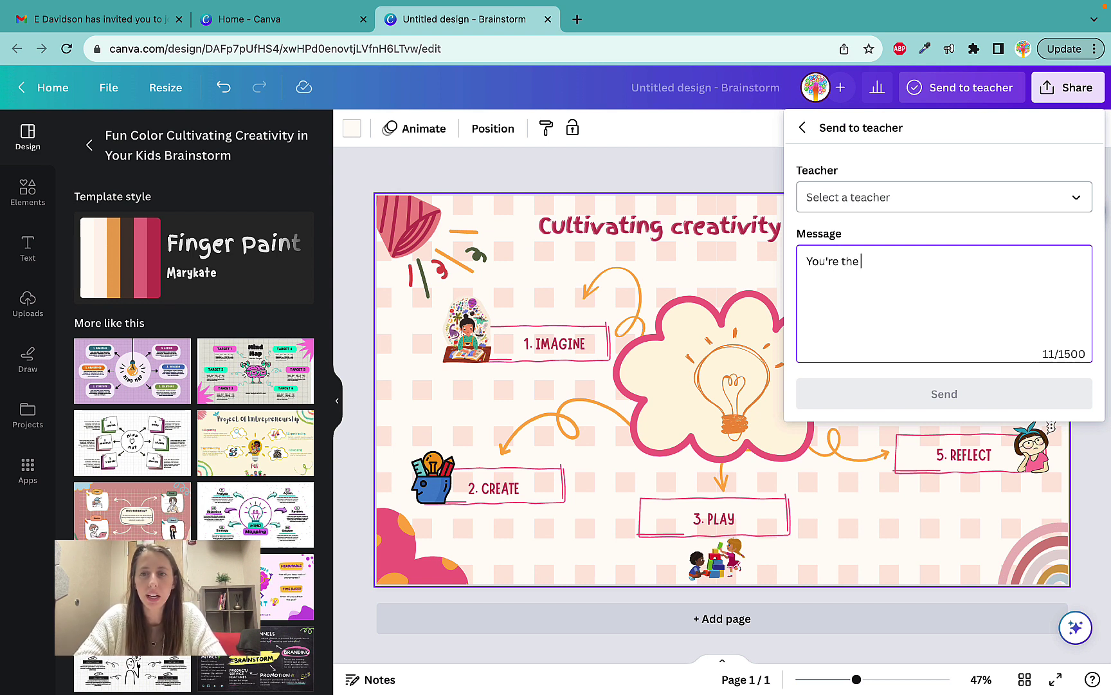
pyautogui.write('Best!!!!!')
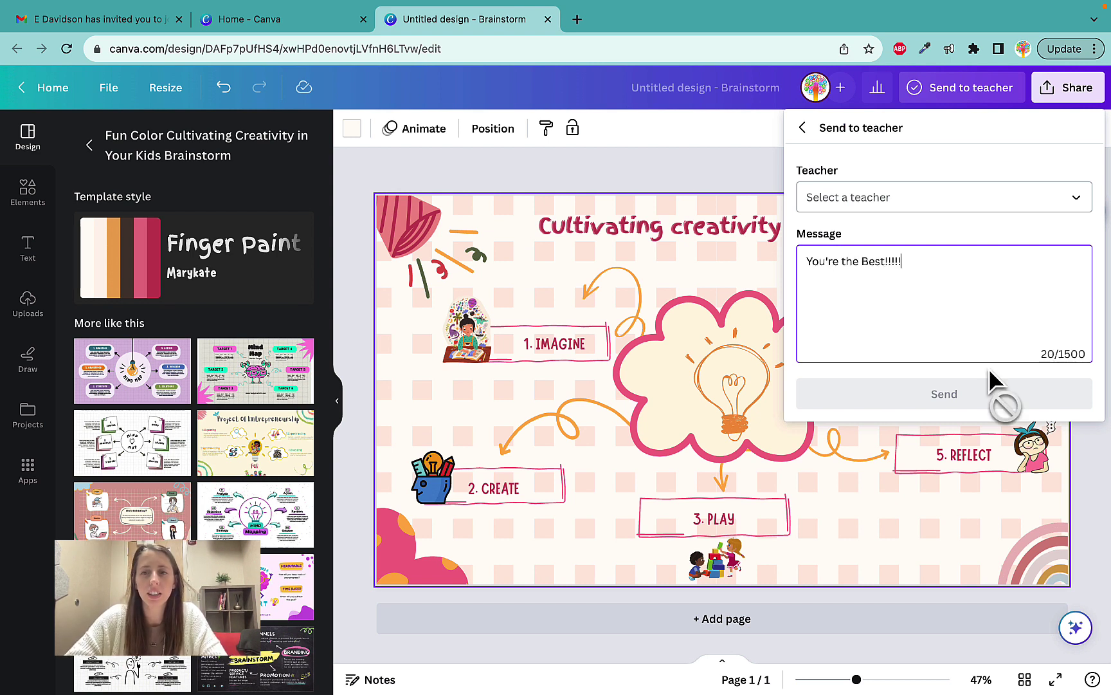
pyautogui.click(855, 196)
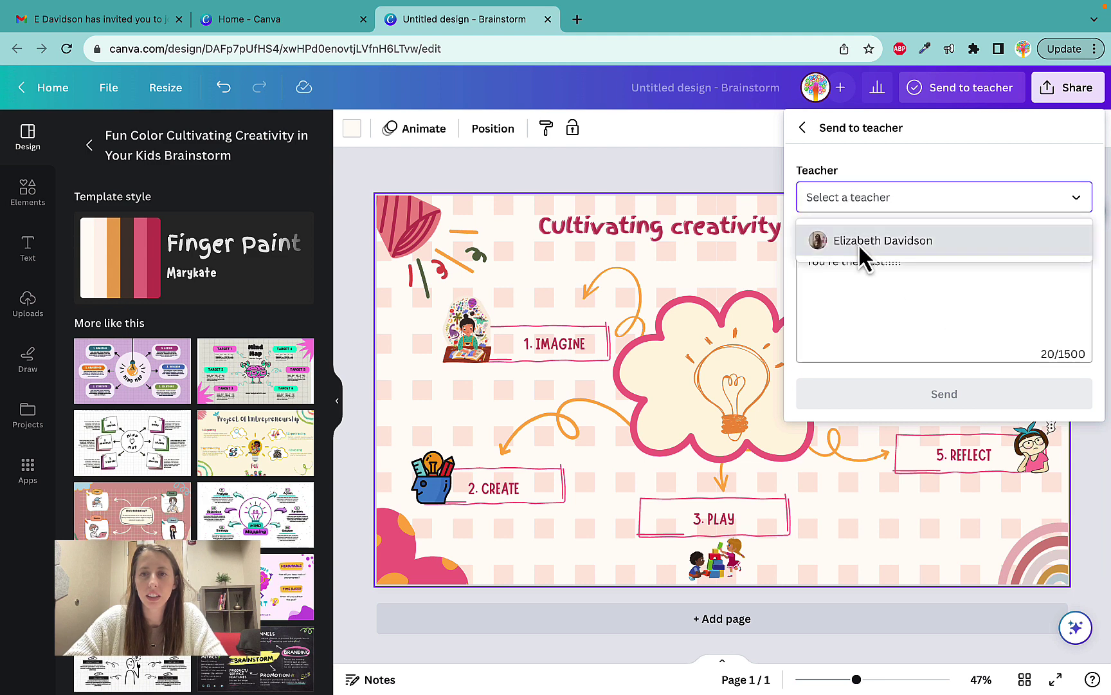
pyautogui.click(858, 245)
pyautogui.click(900, 392)
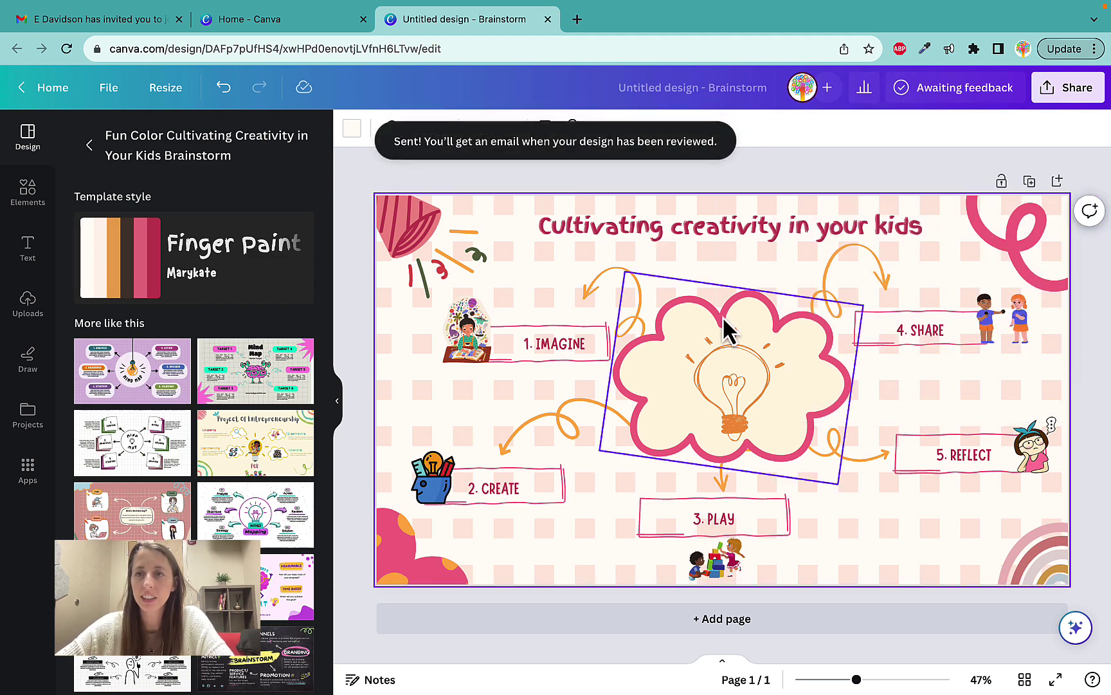
pyautogui.hotkey('ctrl', 'Left')
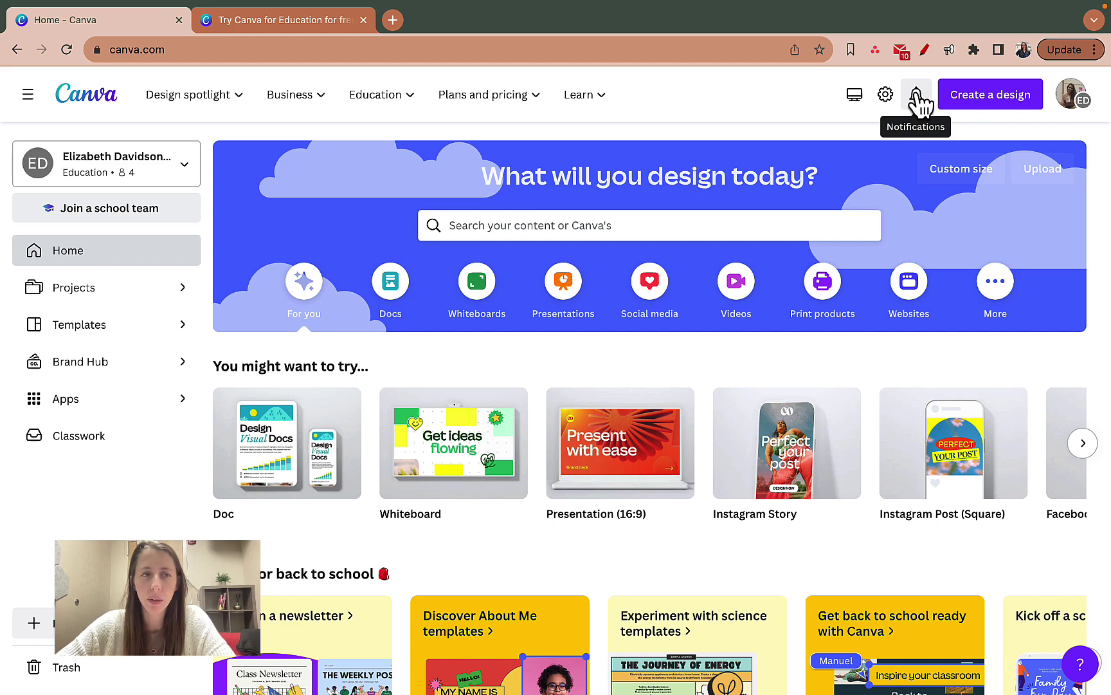
# Step: Reload the teacher's home, open Classwork, and check then close the notifications
pyautogui.click(66, 50)
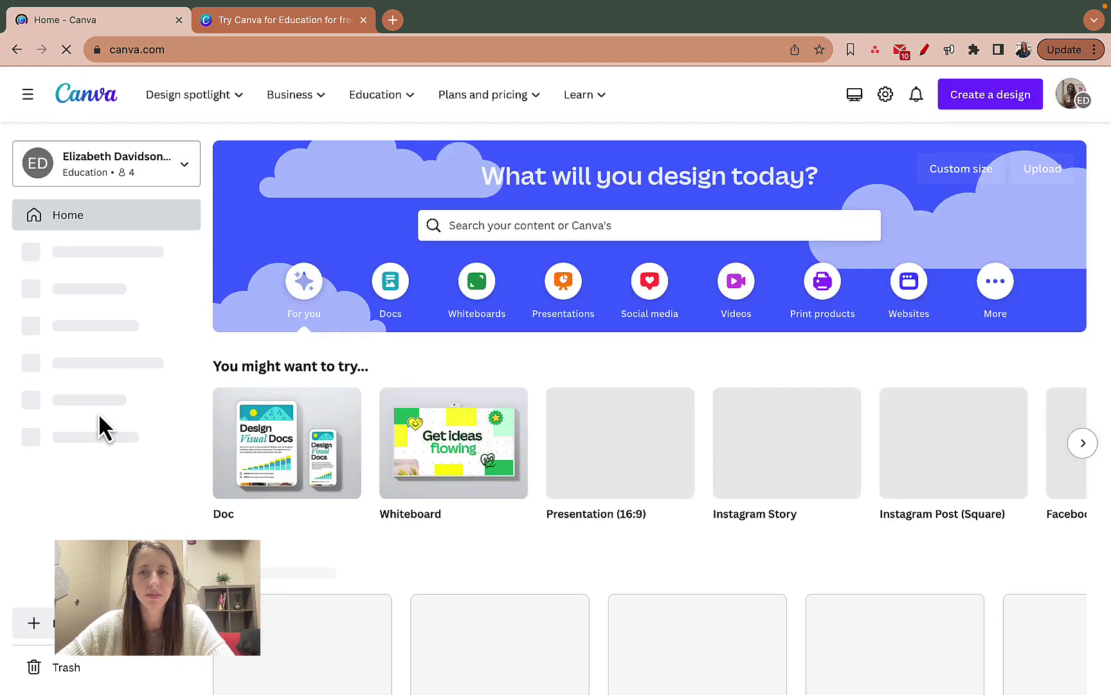
pyautogui.click(97, 440)
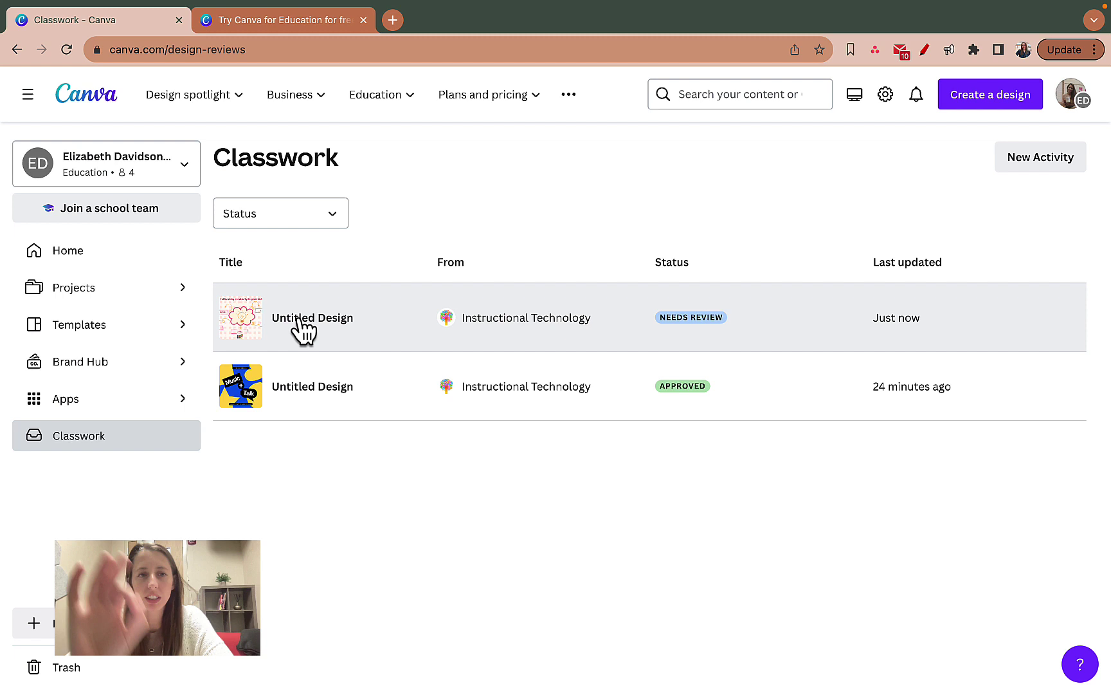
pyautogui.click(916, 96)
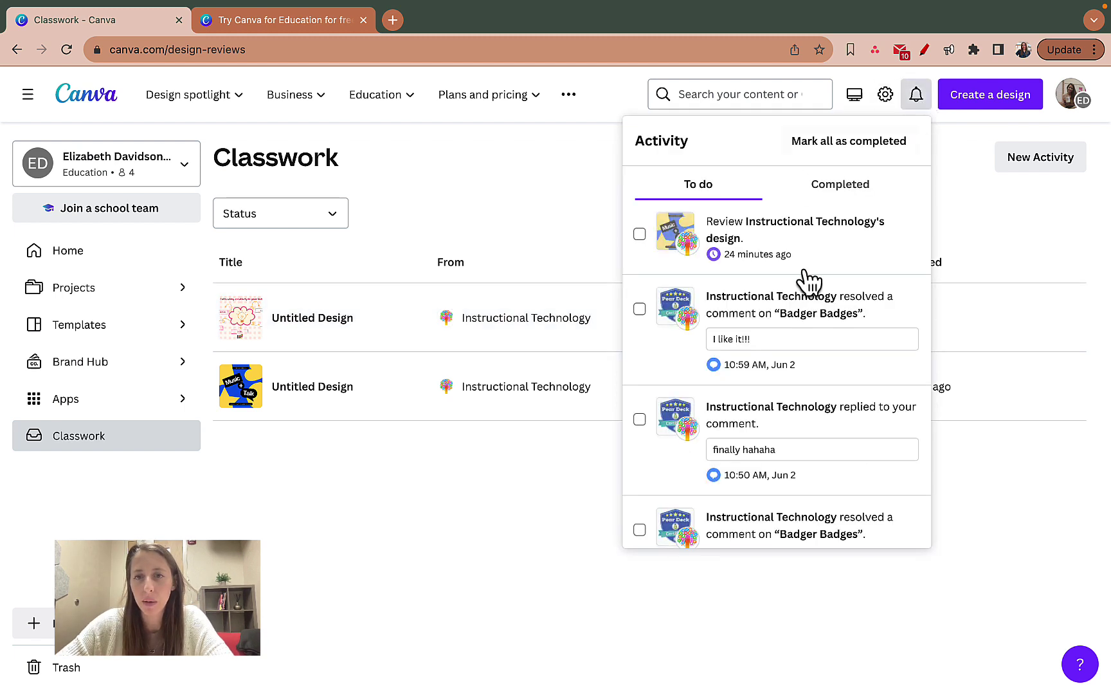
pyautogui.click(961, 164)
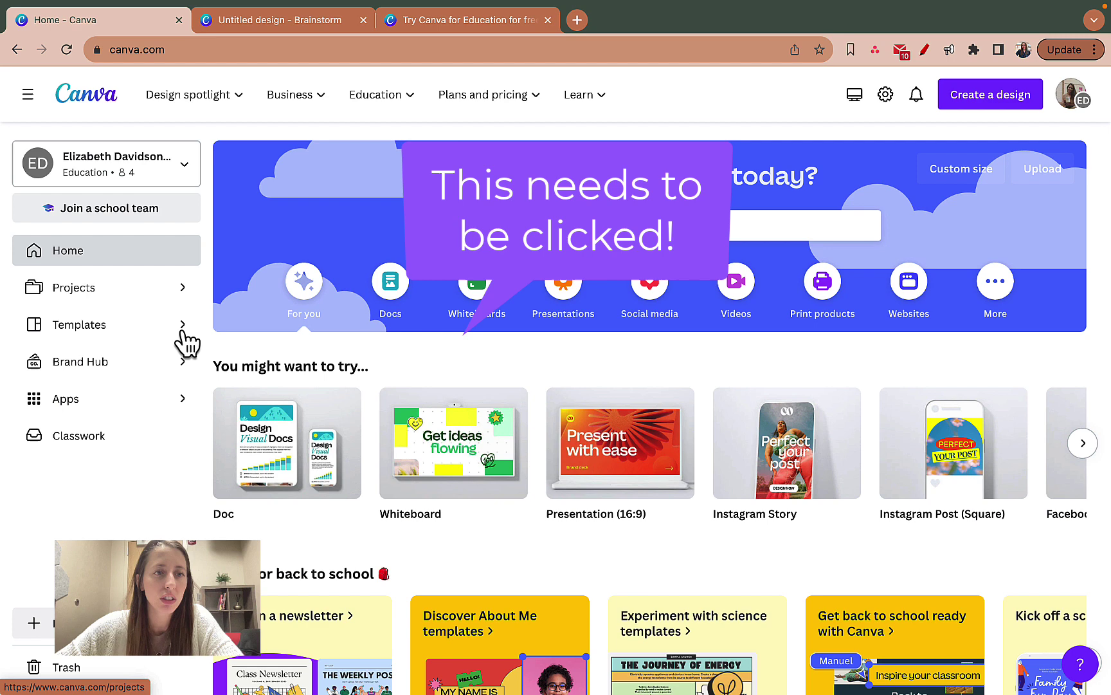
# Step: Open the LMS integrations settings and scroll to the LTI 1.1 connection section
pyautogui.click(894, 96)
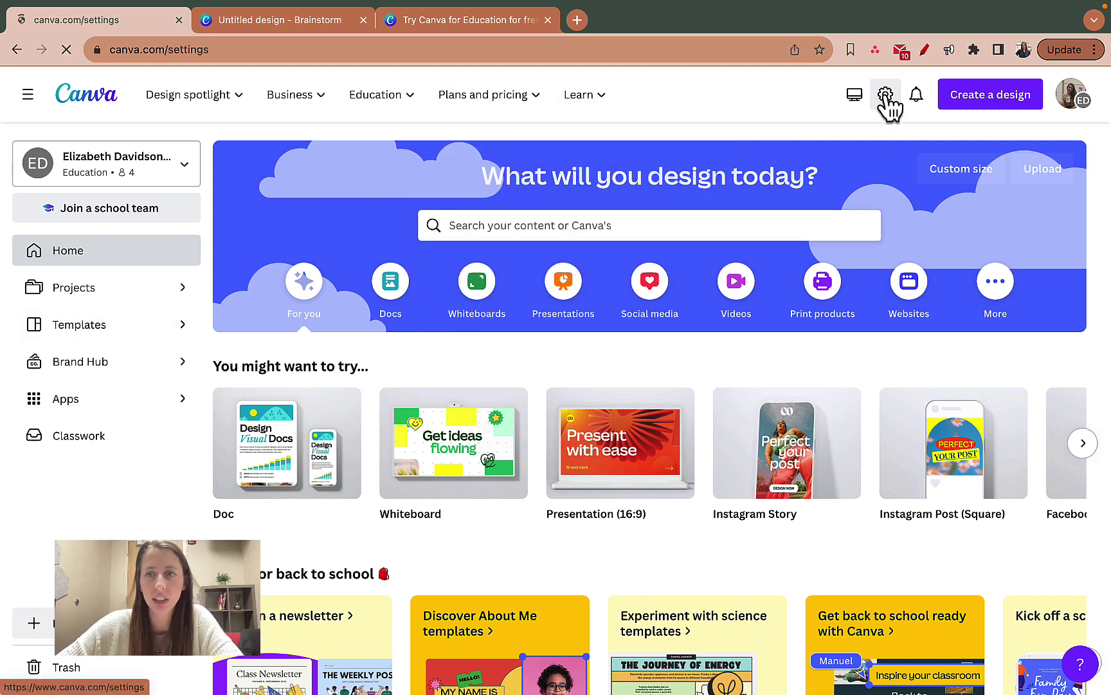
pyautogui.scroll(-1, 144, 529)
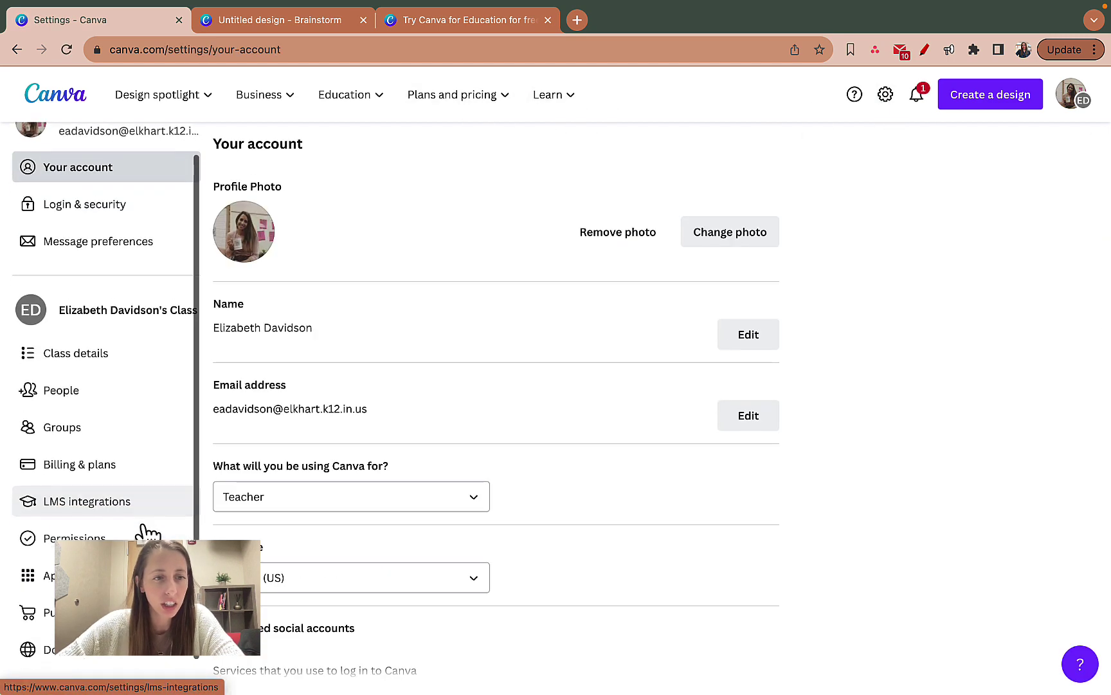
pyautogui.click(82, 511)
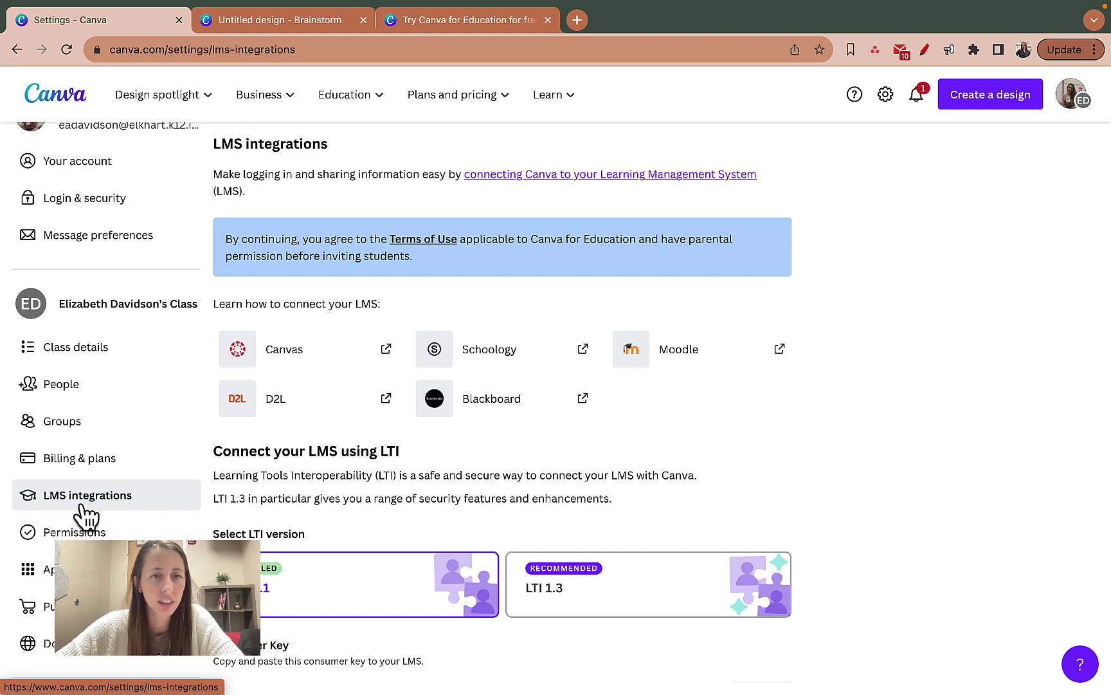
pyautogui.scroll(-3, 432, 546)
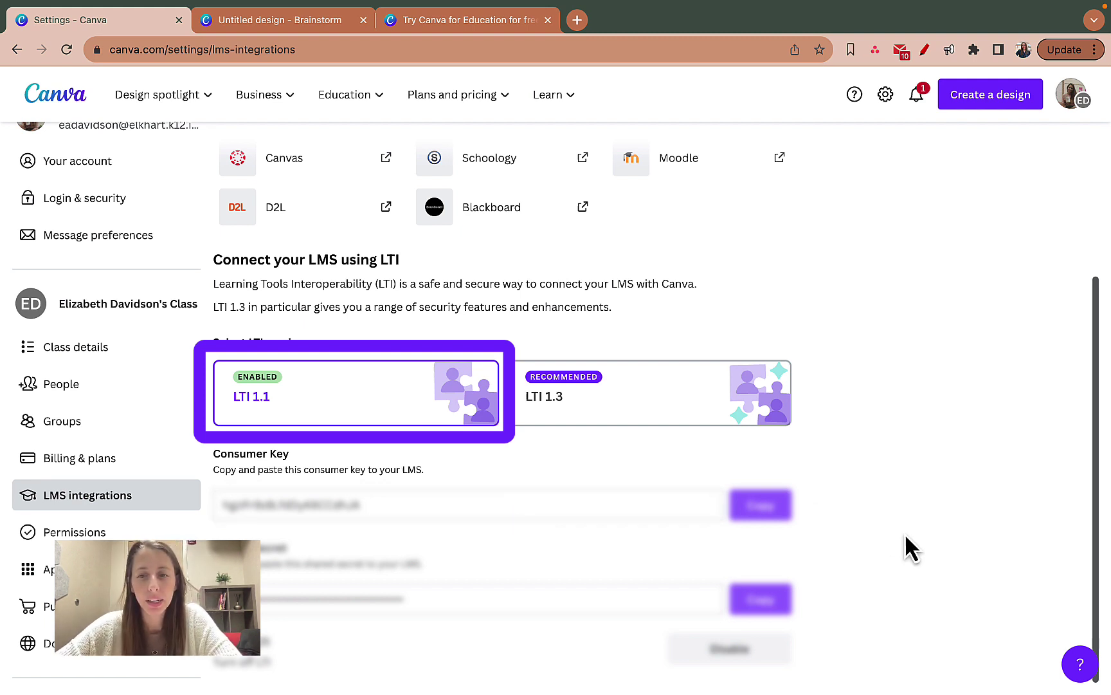
# Step: Find Canva for Education in the Canvas course's External Apps and close its empty Add App form
pyautogui.click(582, 19)
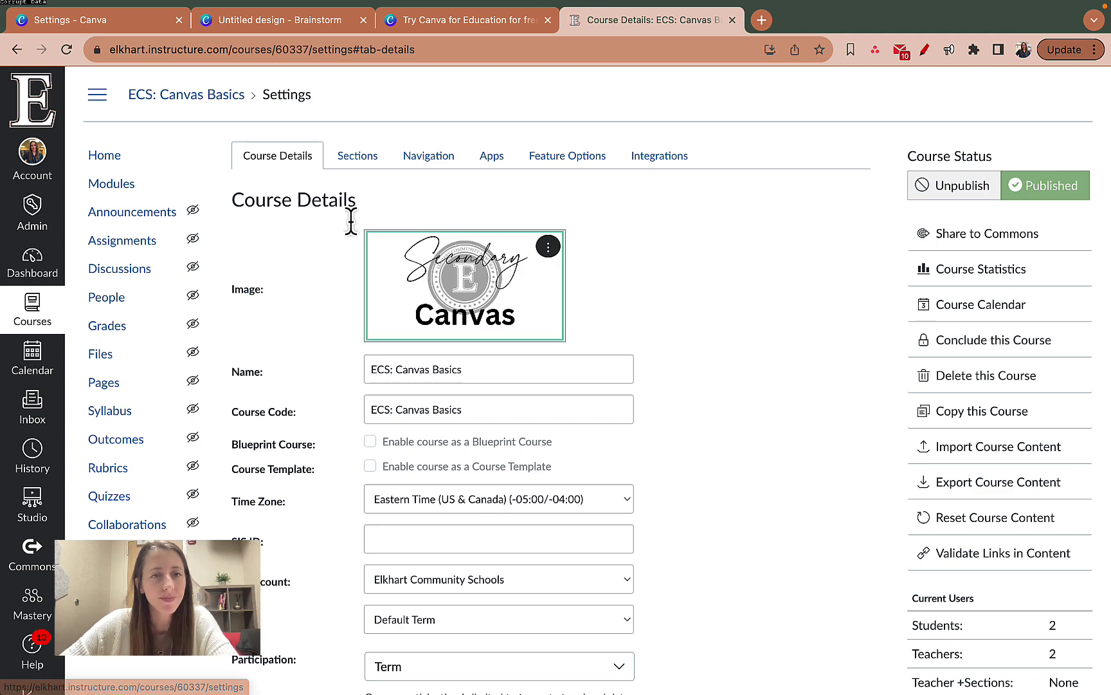
pyautogui.click(500, 166)
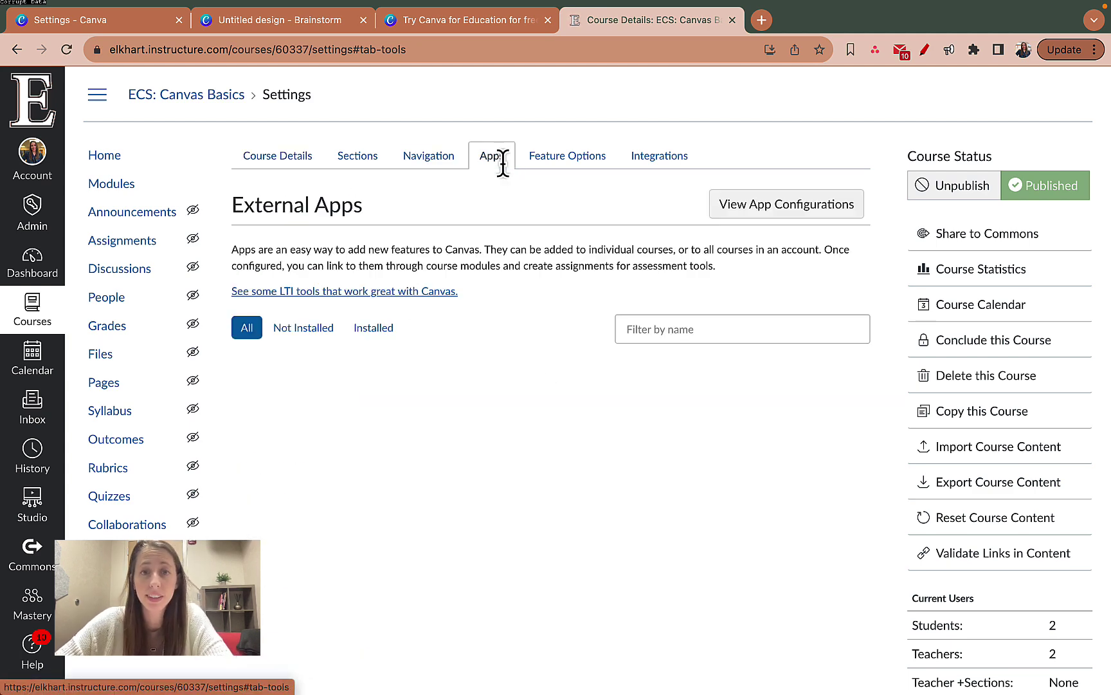
pyautogui.click(732, 328)
pyautogui.write('canva')
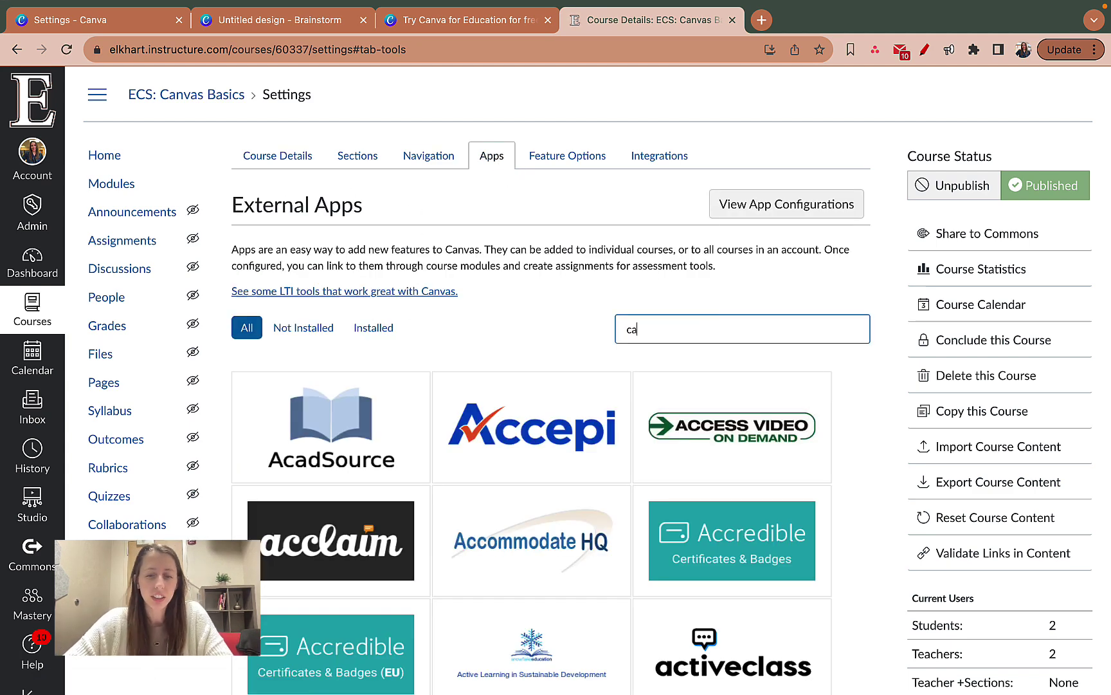
pyautogui.click(573, 444)
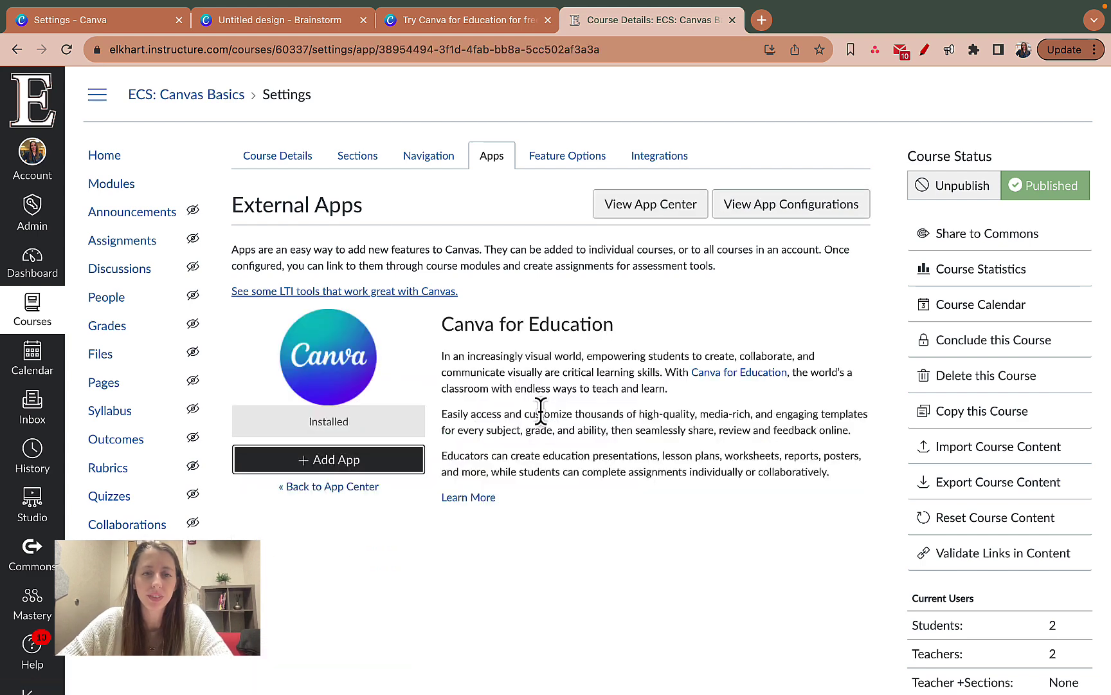
pyautogui.click(364, 468)
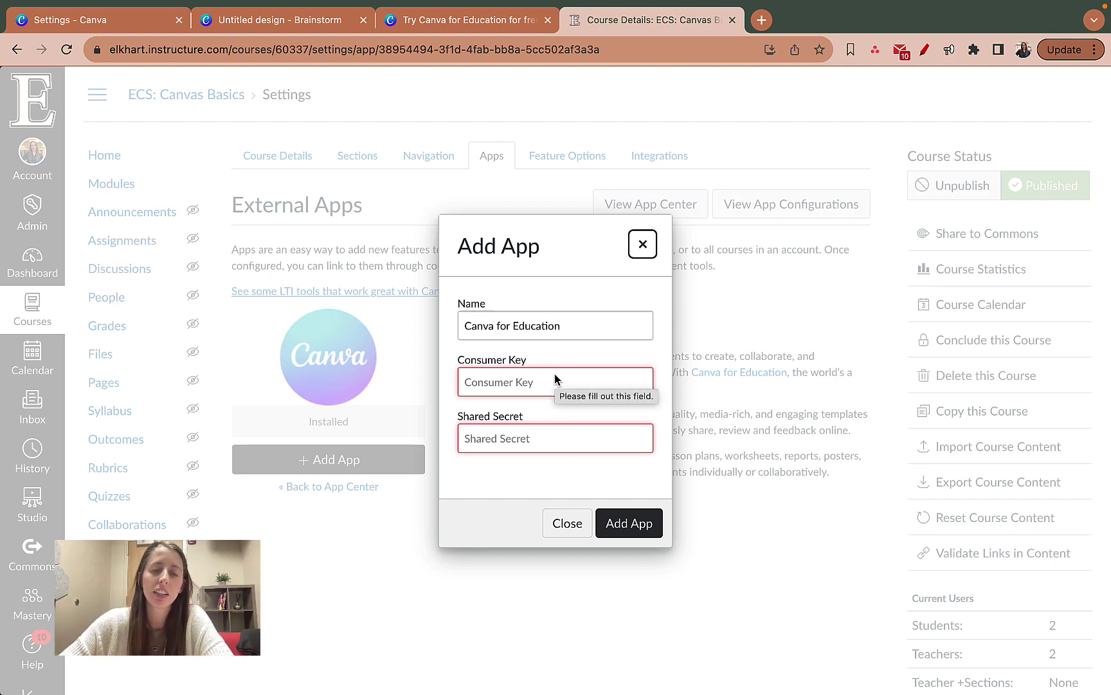
pyautogui.click(642, 244)
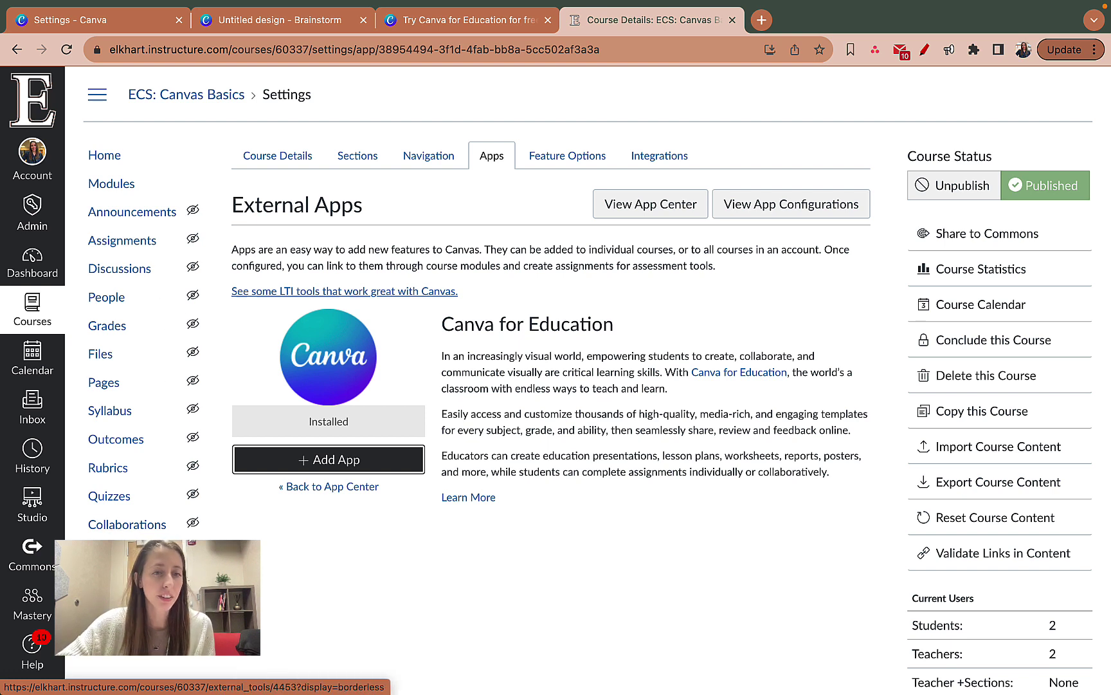
# Step: Create a new course assignment named 'Canva Example'
pyautogui.click(142, 246)
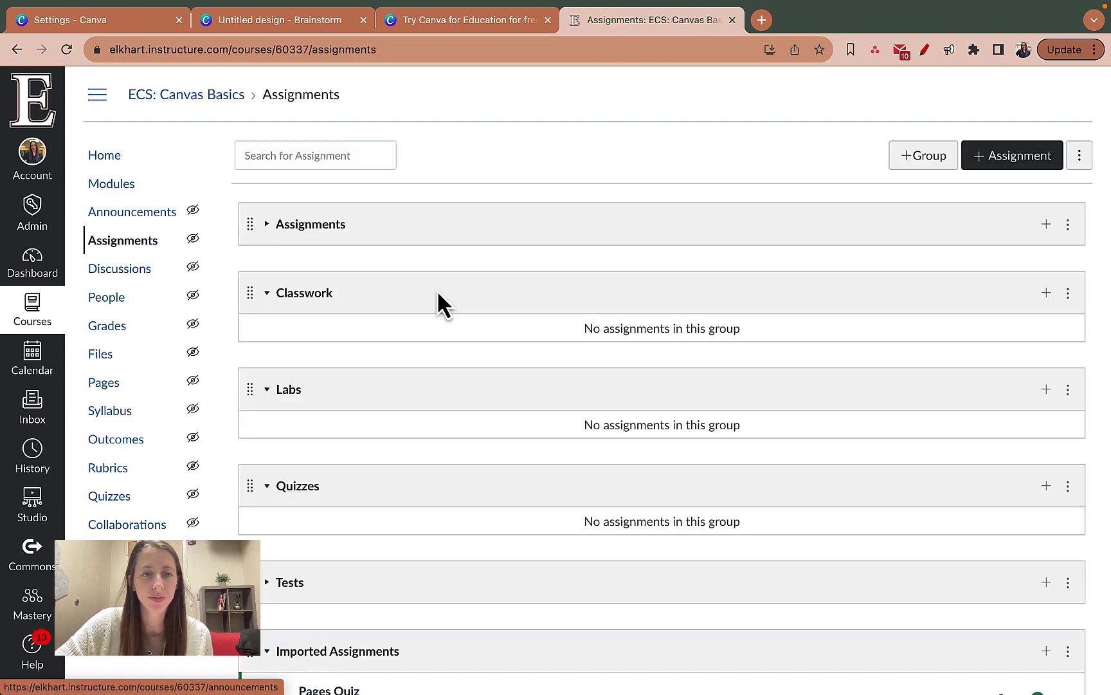
pyautogui.click(996, 168)
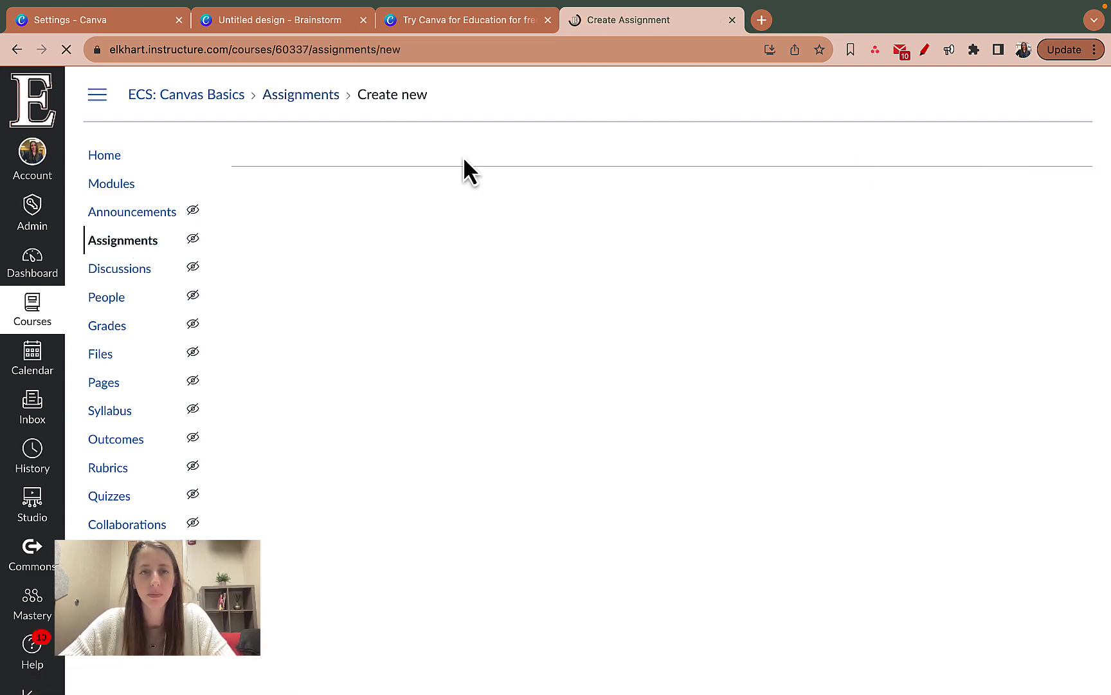
pyautogui.click(440, 222)
pyautogui.write('C')
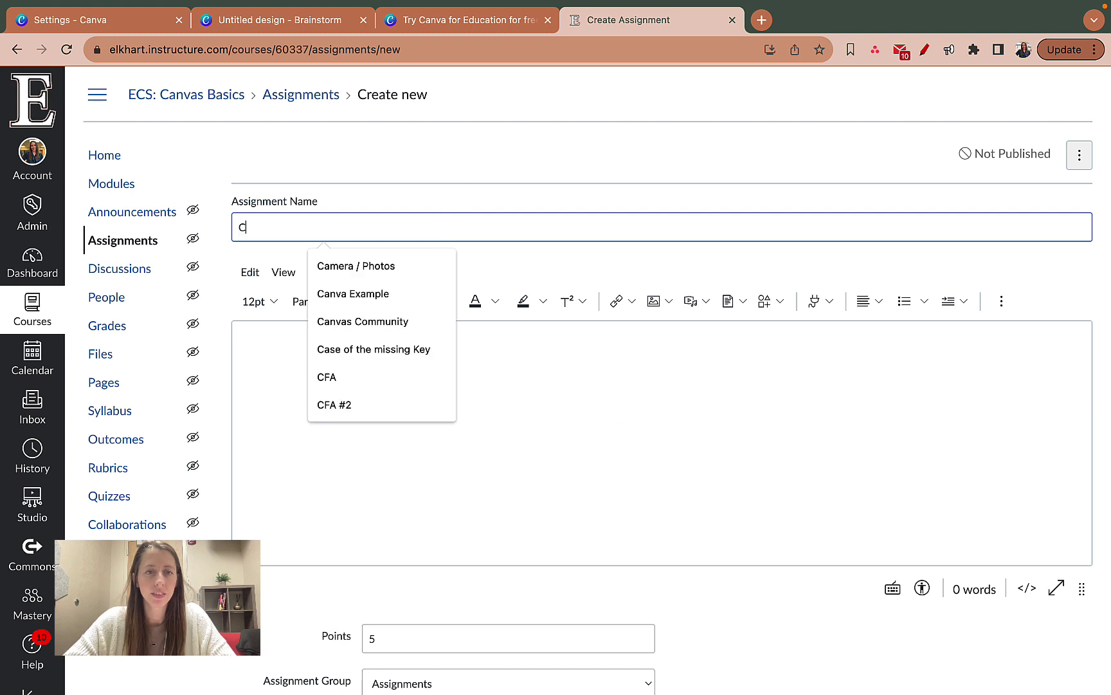
pyautogui.write('anva Example')
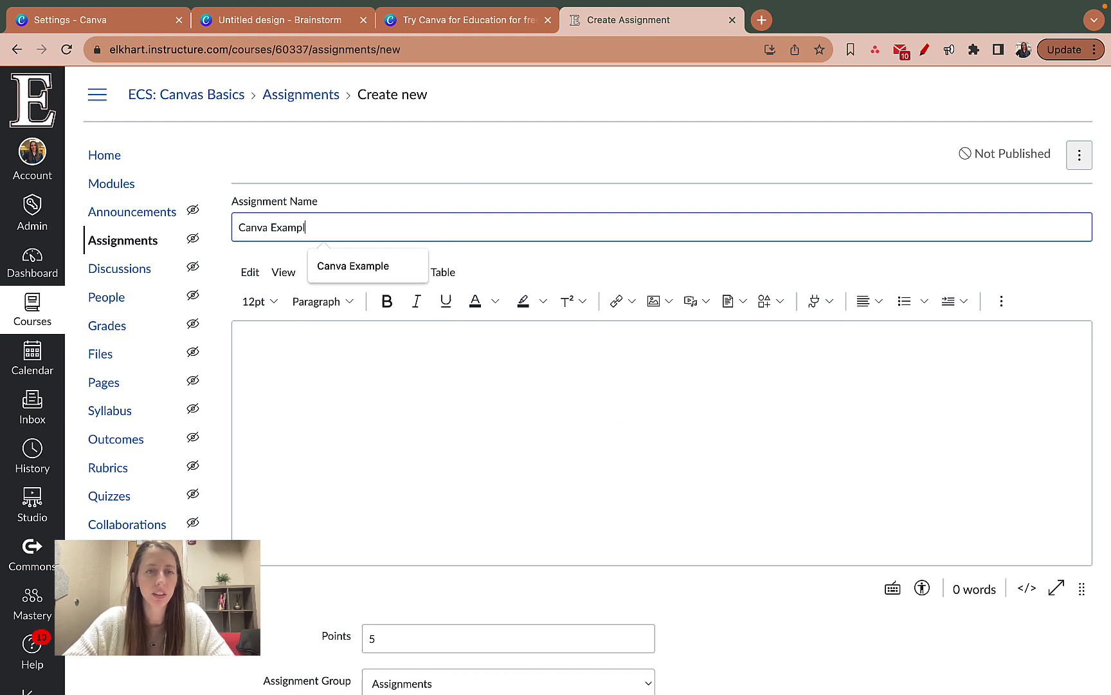
# Step: Embed the brainstorm design in the description via Canva for Education as a link, new design per student
pyautogui.click(496, 409)
pyautogui.scroll(-3, 496, 410)
pyautogui.scroll(-1, 496, 411)
pyautogui.scroll(1, 551, 211)
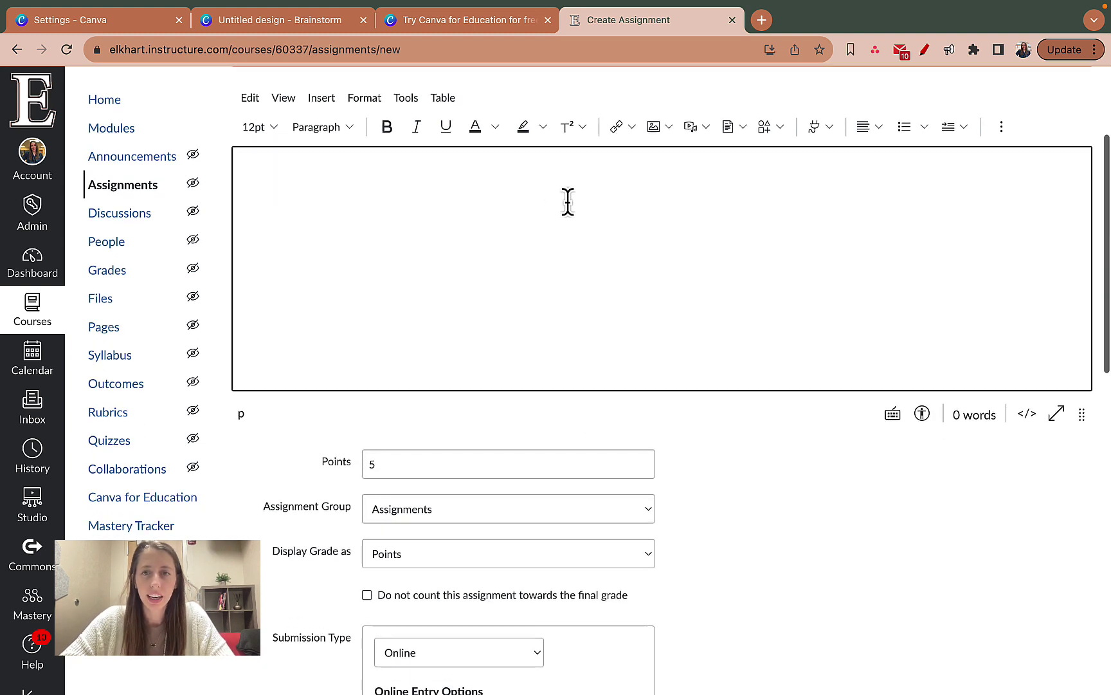
pyautogui.click(824, 130)
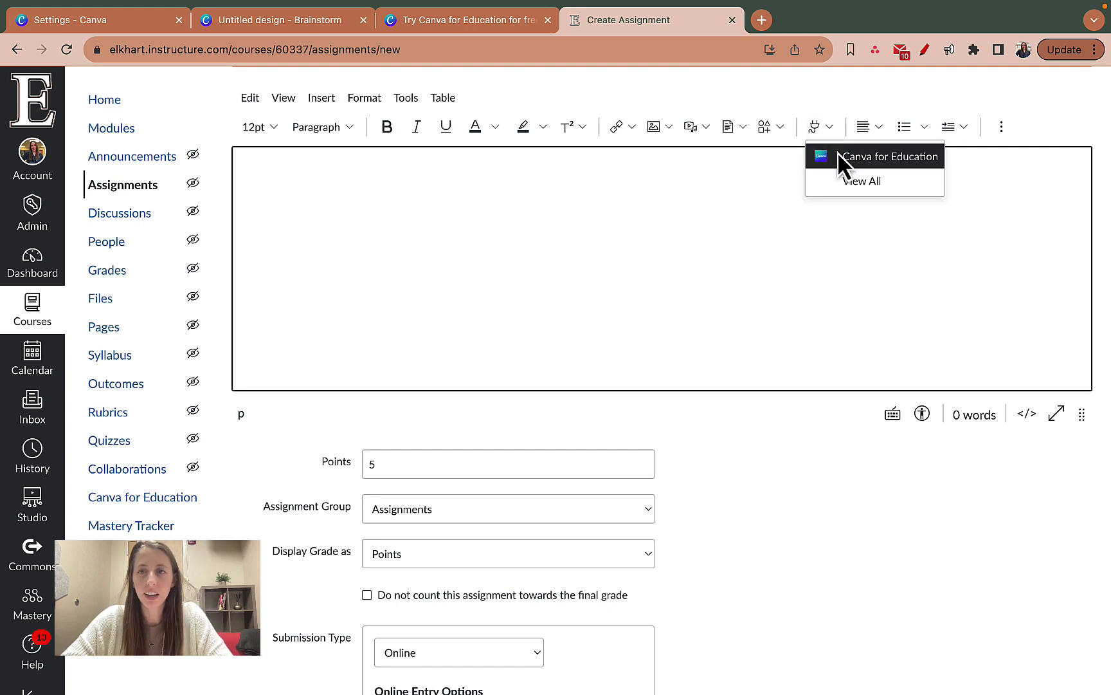
pyautogui.click(837, 154)
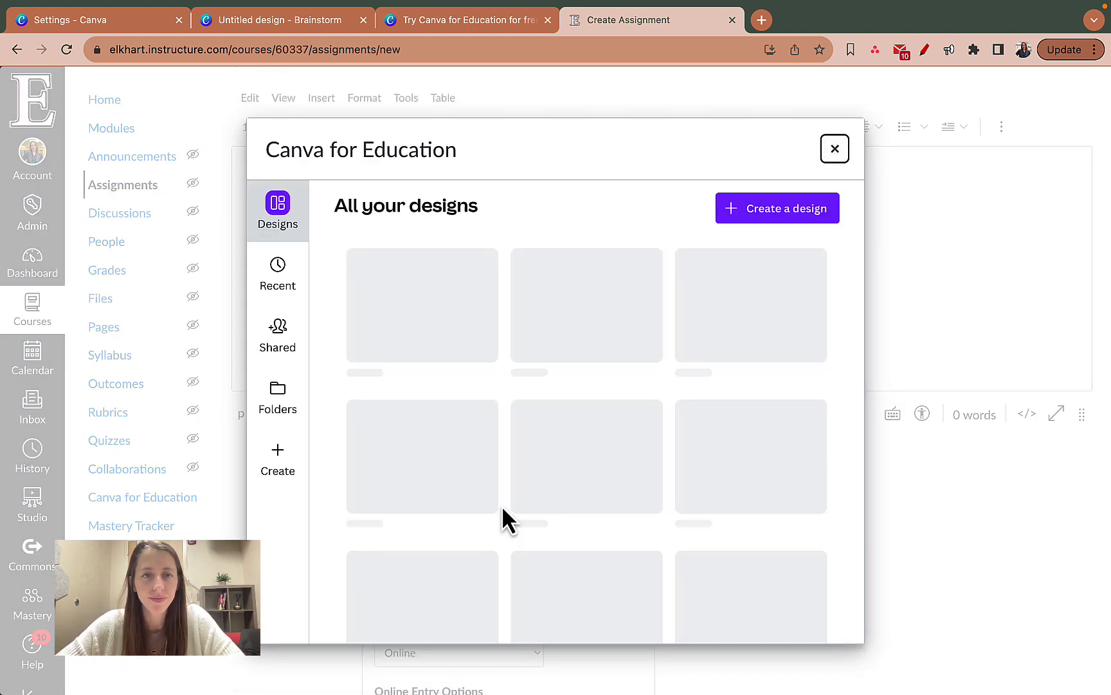
pyautogui.click(405, 318)
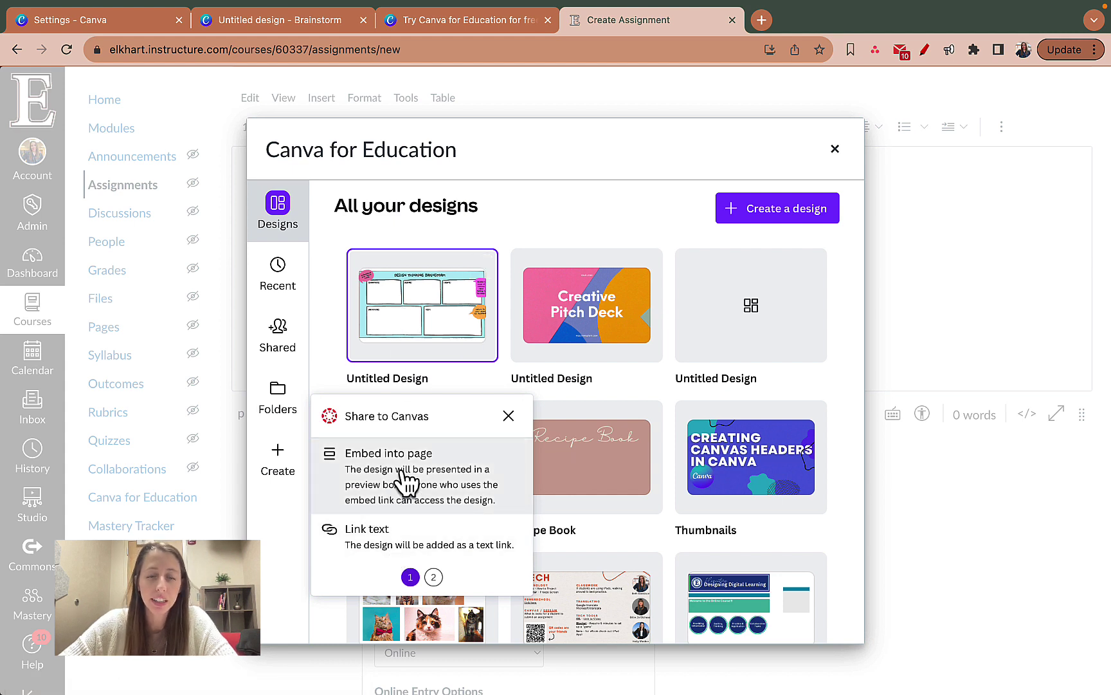
pyautogui.click(389, 548)
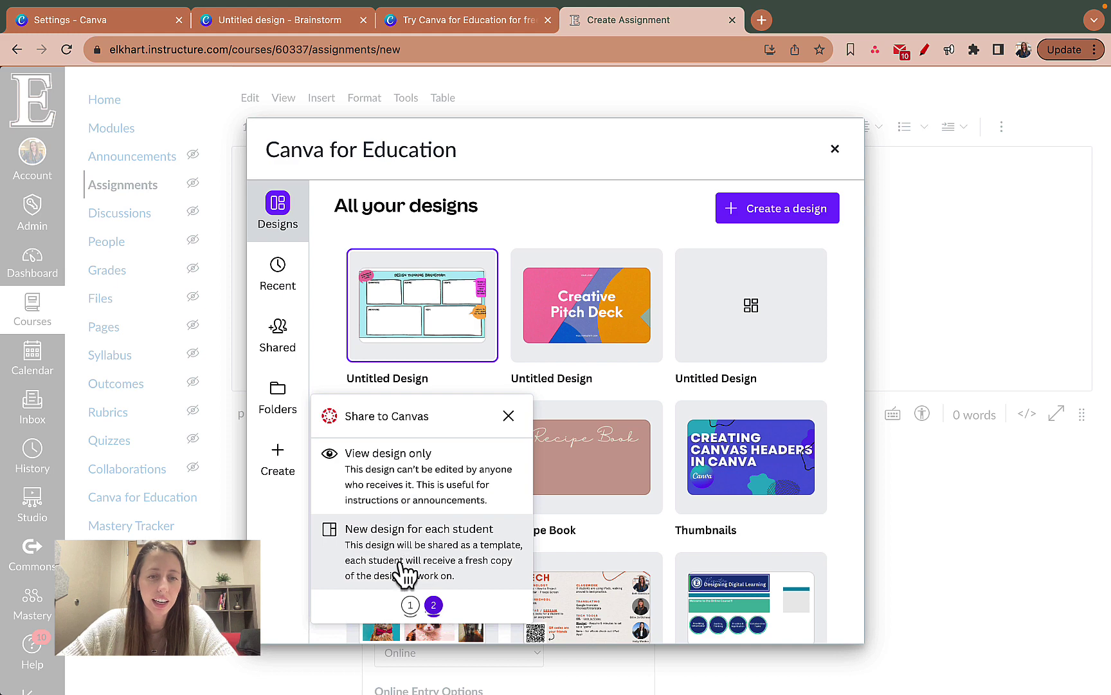
pyautogui.click(410, 608)
pyautogui.click(413, 552)
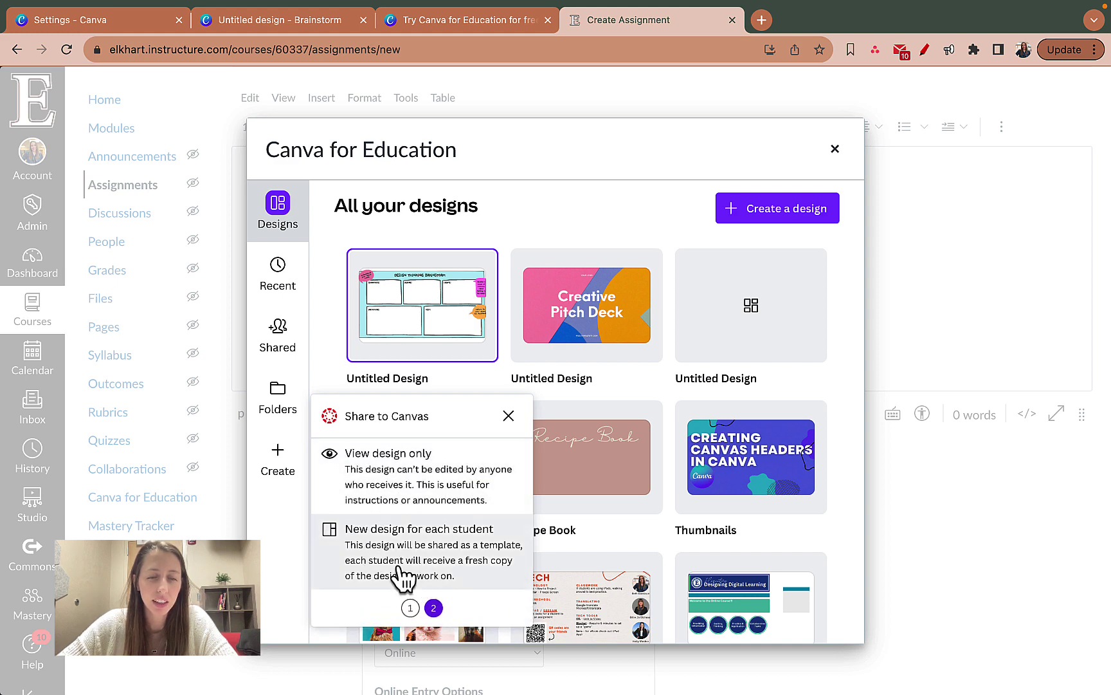
pyautogui.click(419, 565)
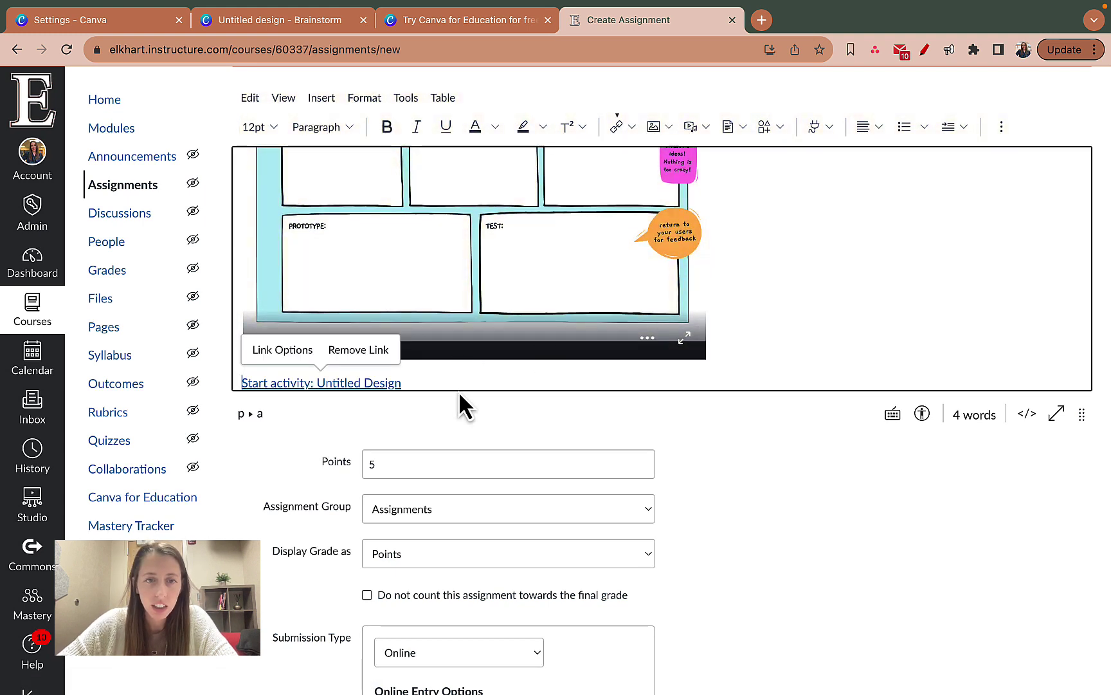
# Step: Make the Start activity link text 24pt and uncheck Sync to PowerSchool
pyautogui.moveTo(443, 383); pyautogui.dragTo(239, 380)
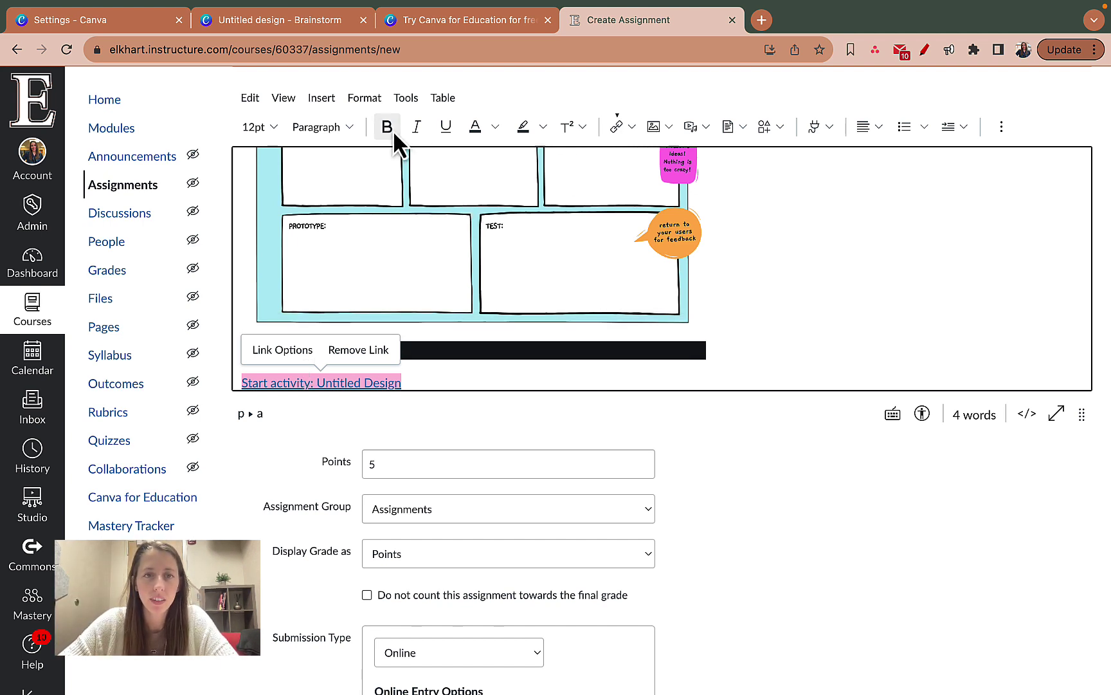
pyautogui.click(267, 126)
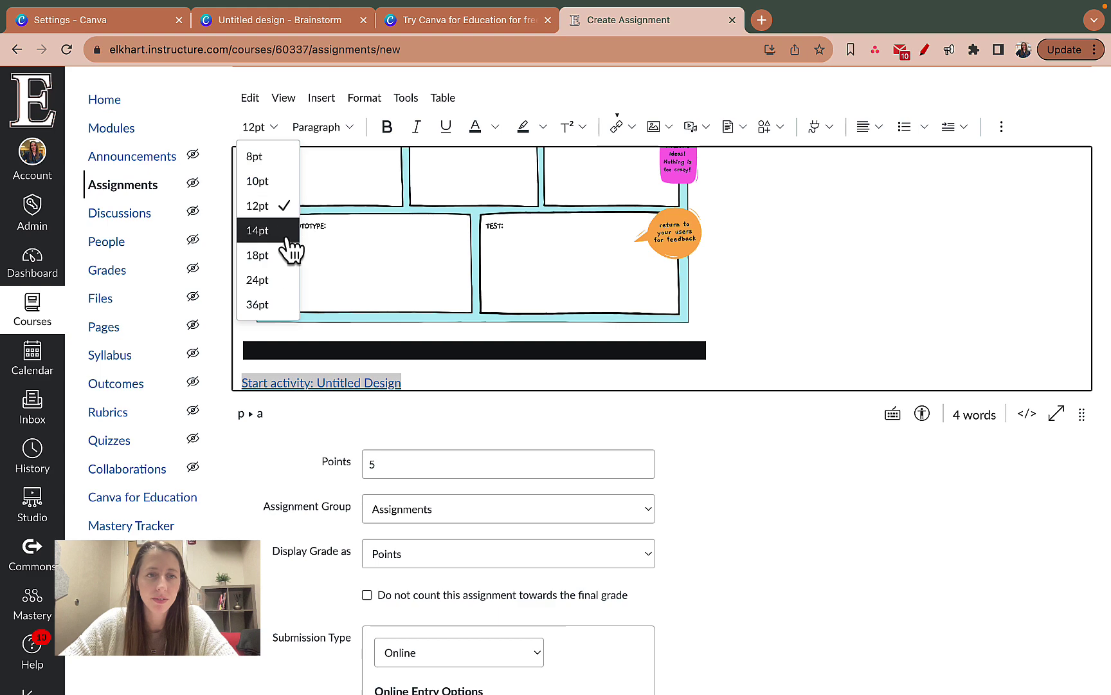
pyautogui.click(273, 283)
pyautogui.click(954, 334)
pyautogui.scroll(-5, 922, 626)
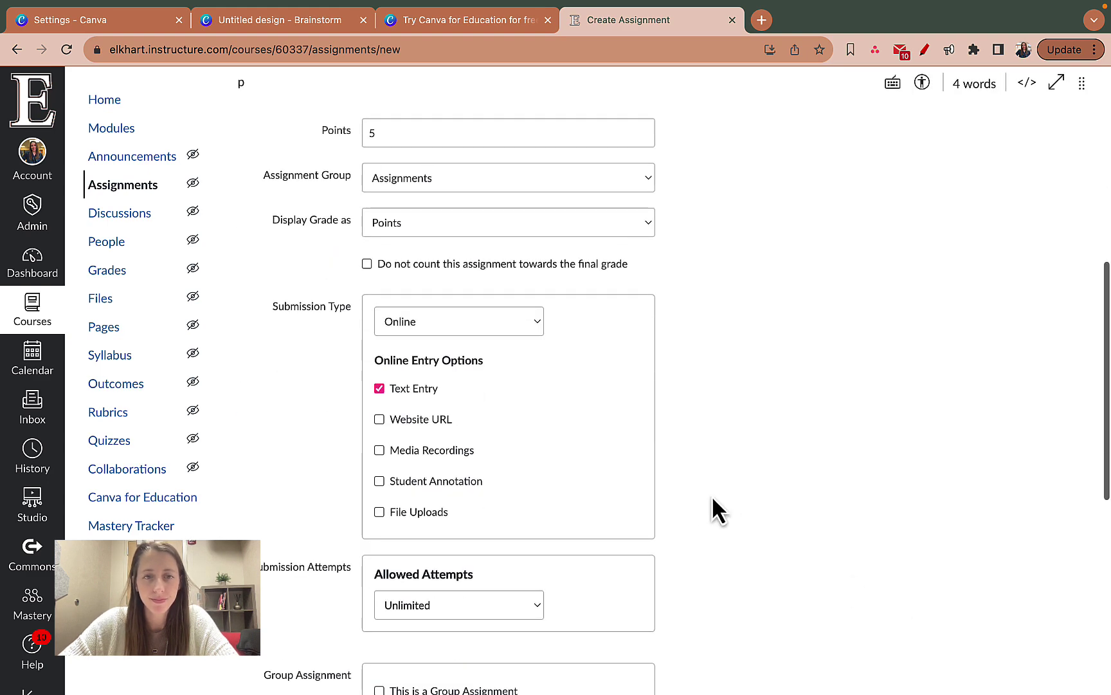
pyautogui.scroll(-5, 681, 319)
pyautogui.scroll(1, 408, 180)
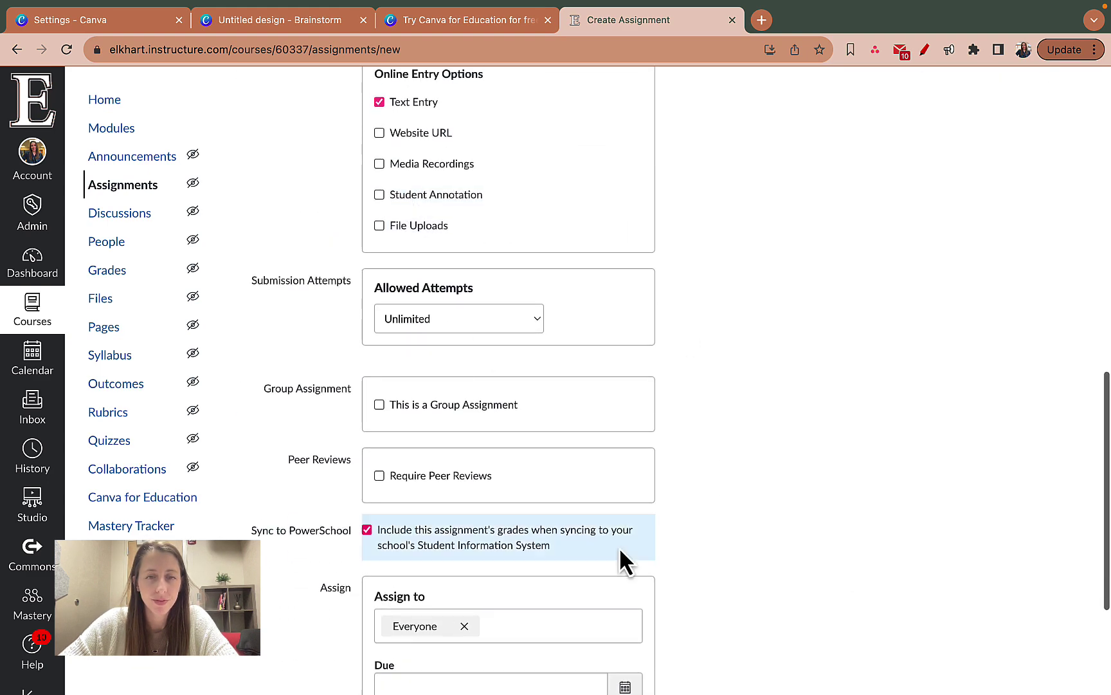
pyautogui.scroll(-1, 622, 559)
pyautogui.click(367, 437)
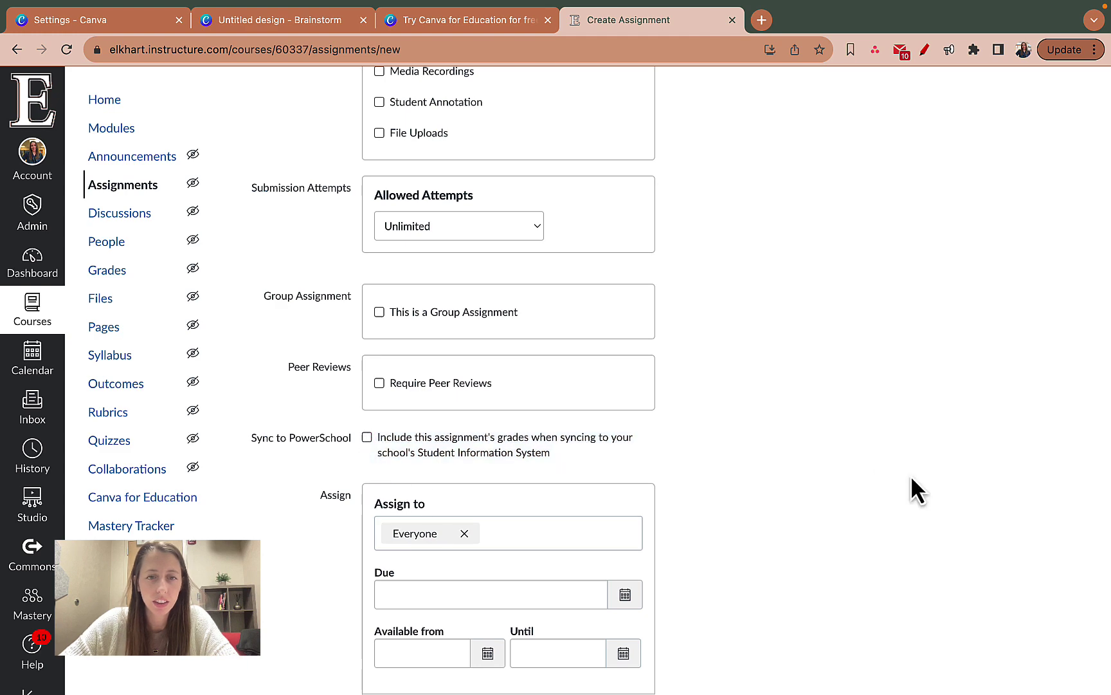
# Step: Save the assignment and open its Start activity link in Student View
pyautogui.scroll(-2, 911, 483)
pyautogui.click(1060, 662)
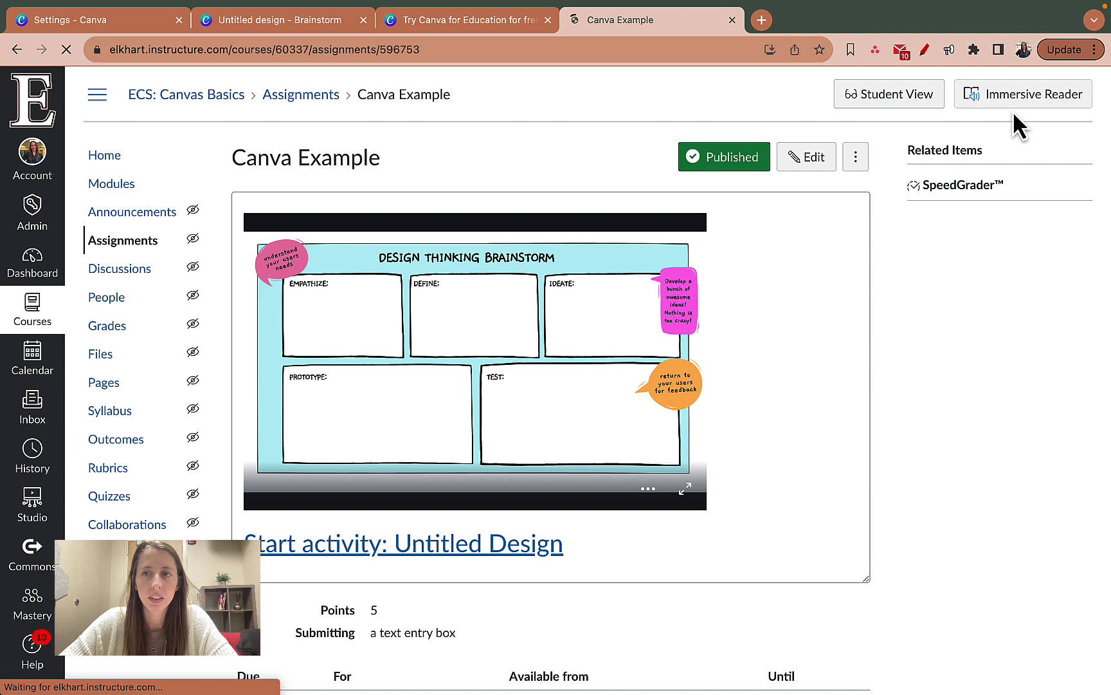
pyautogui.click(894, 96)
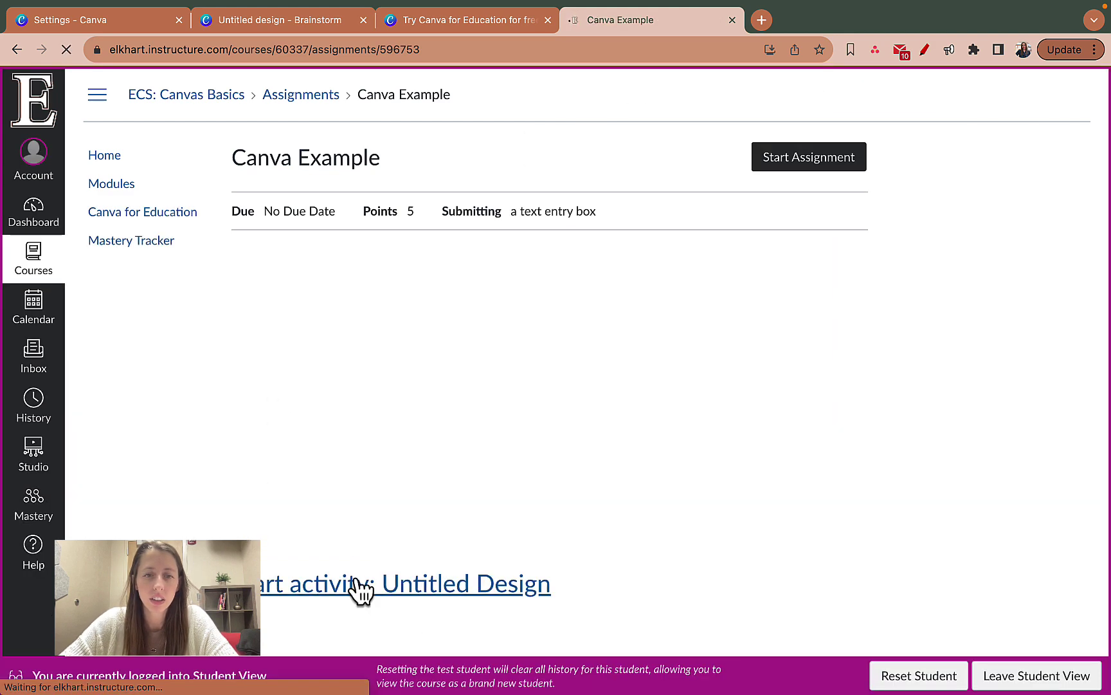
pyautogui.click(391, 590)
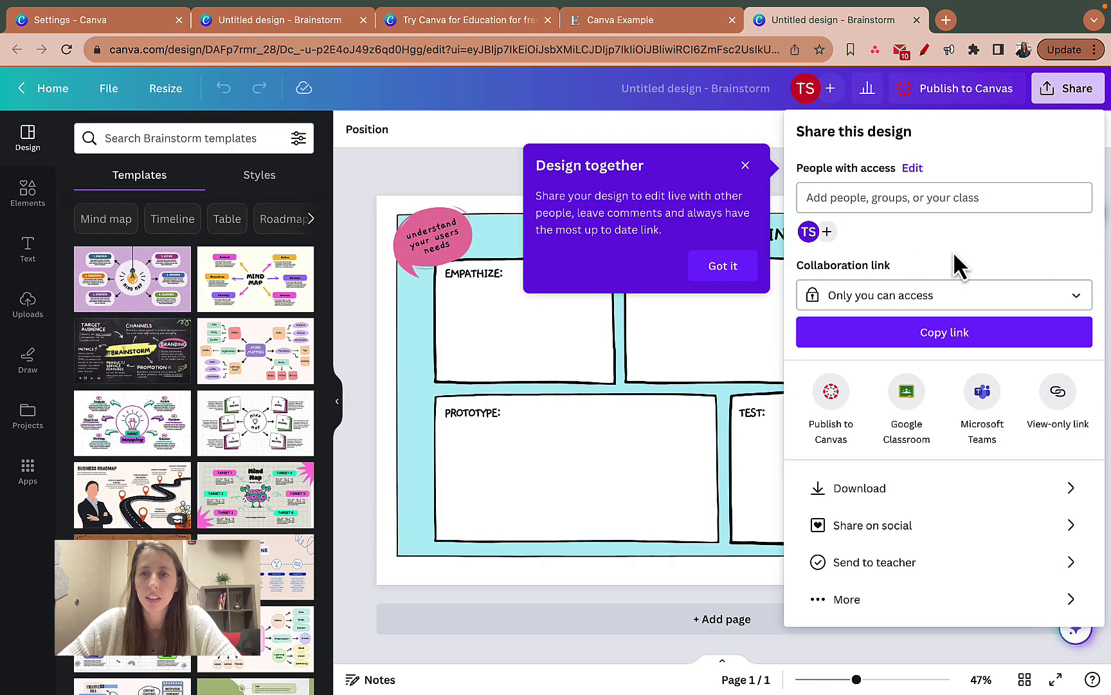
pyautogui.click(745, 166)
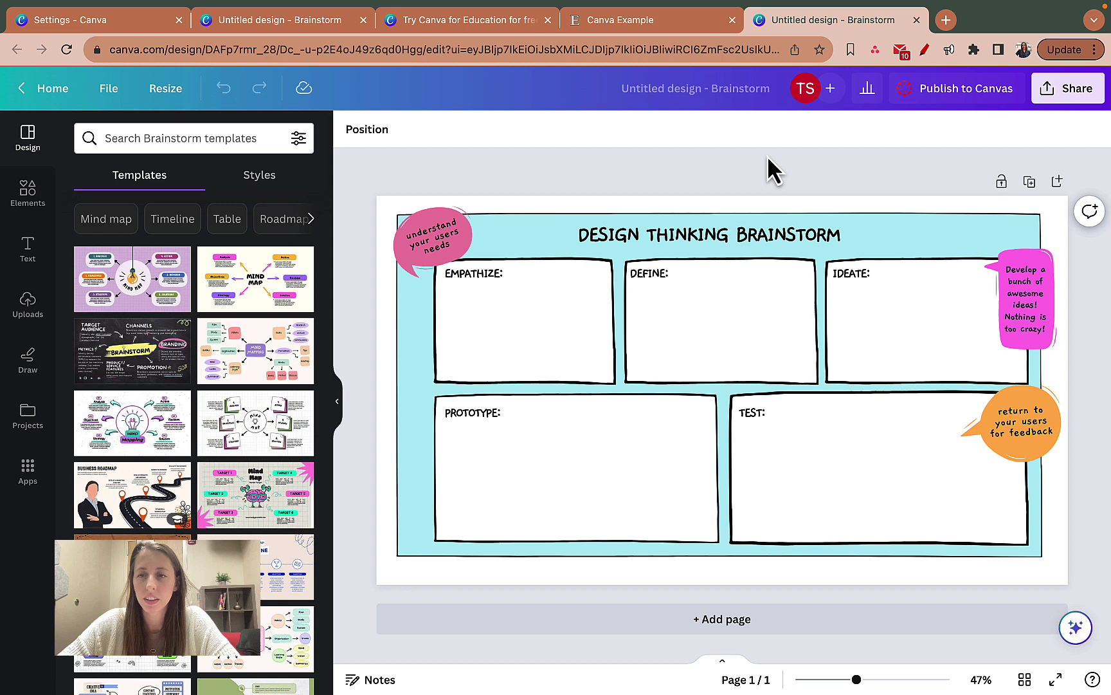
pyautogui.click(1078, 97)
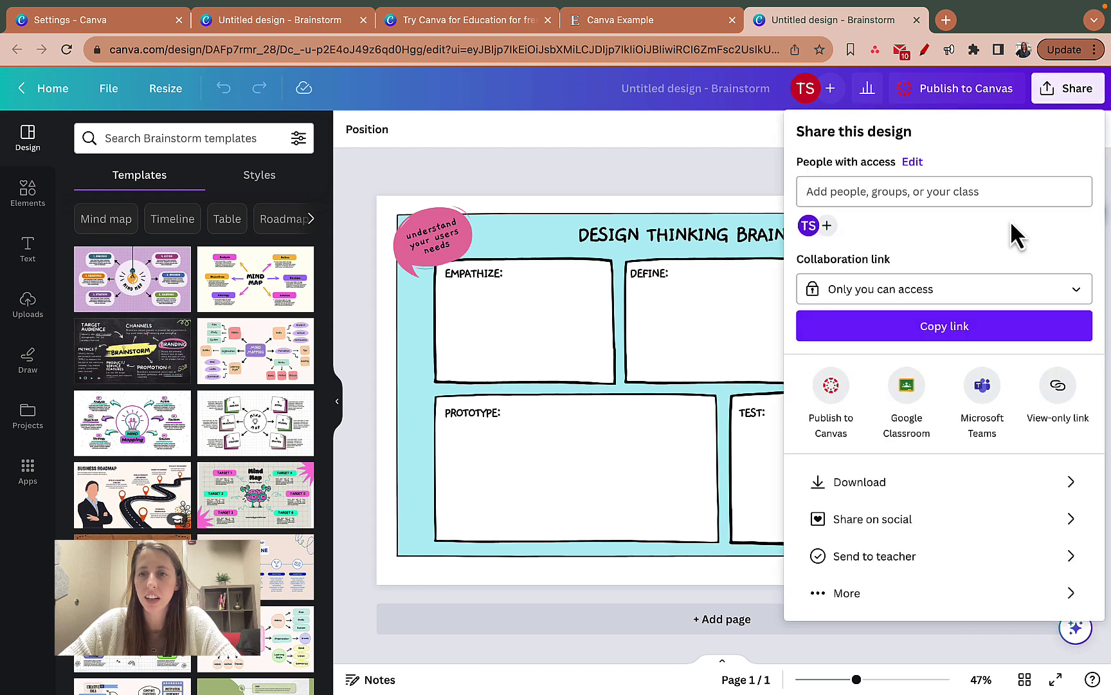
pyautogui.click(960, 342)
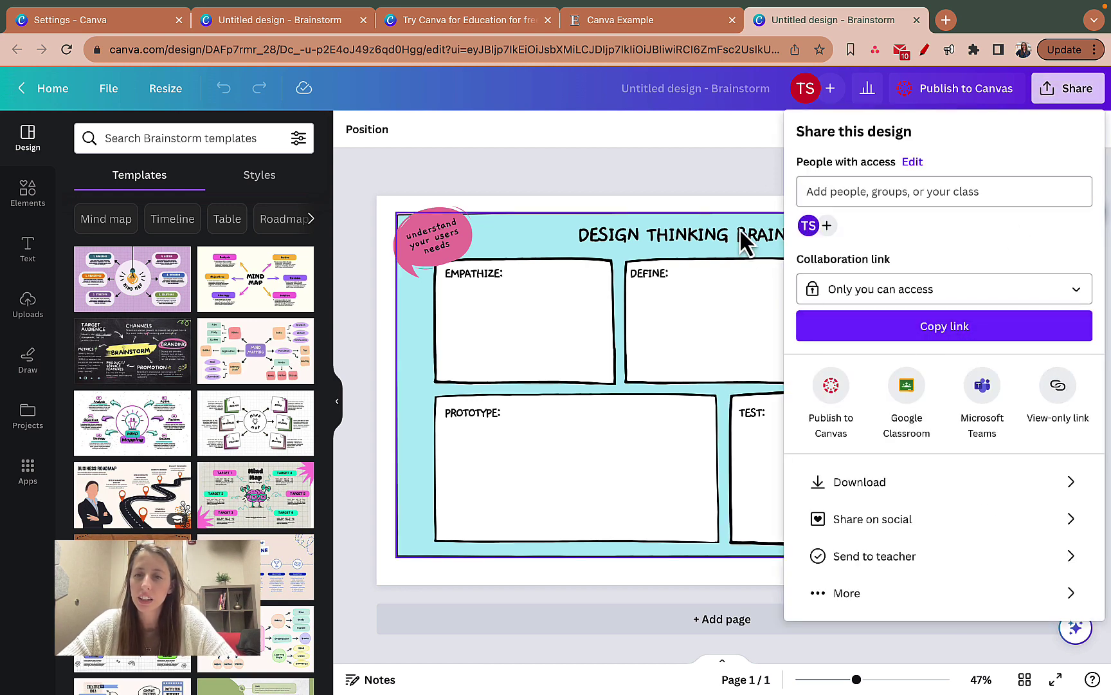
pyautogui.click(700, 181)
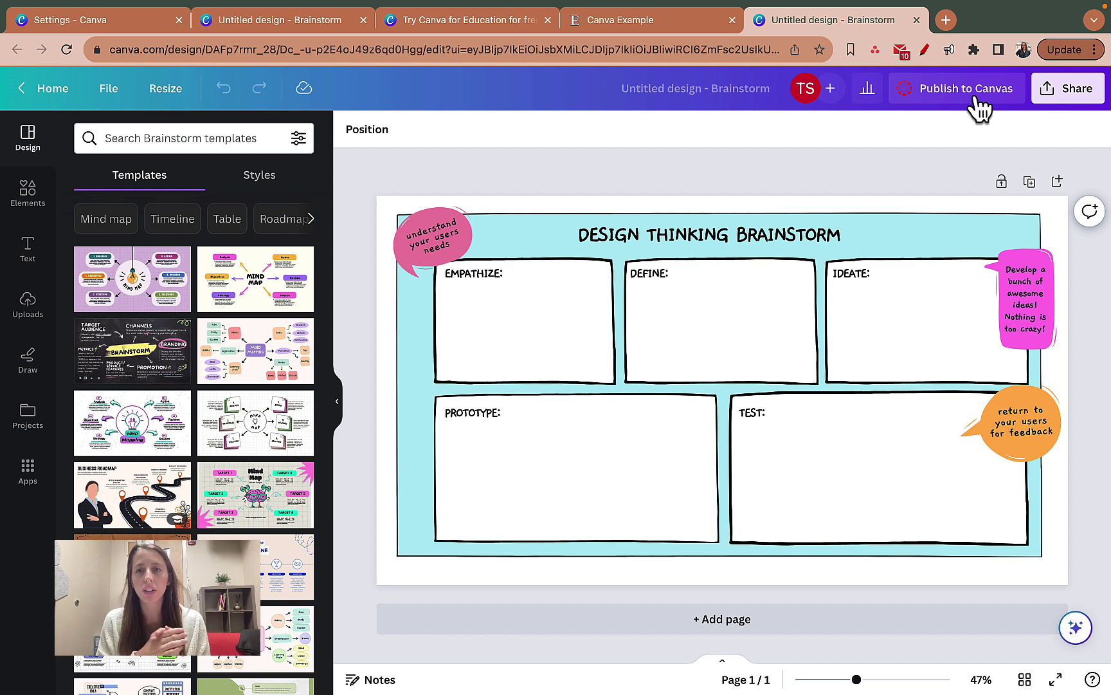
pyautogui.click(680, 25)
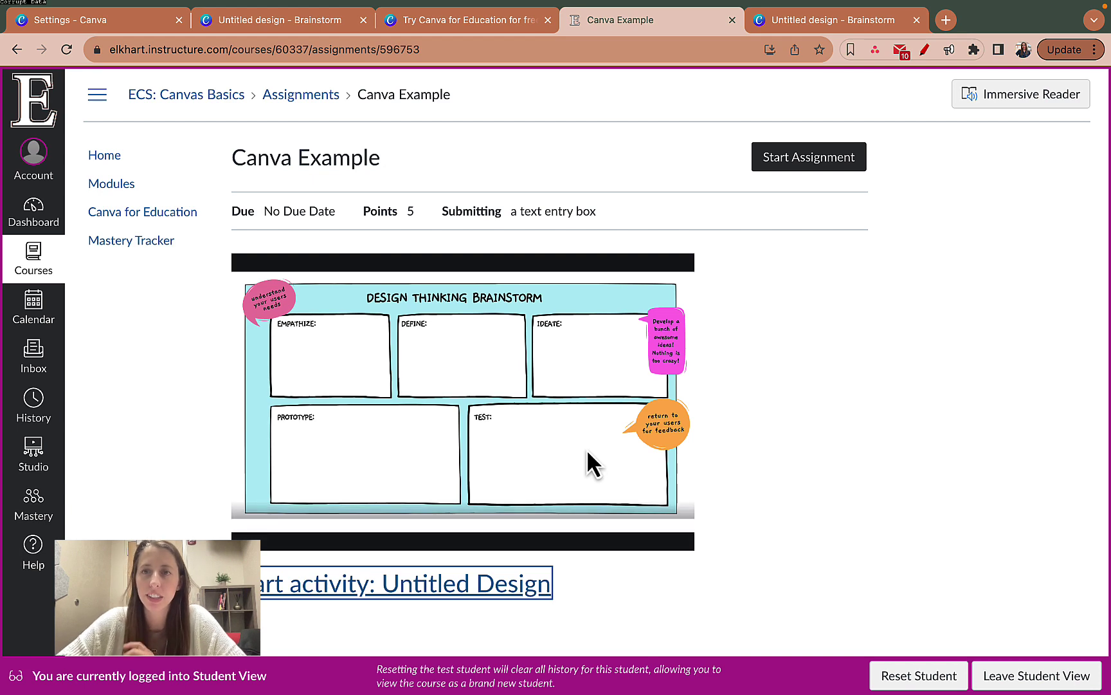
pyautogui.click(825, 25)
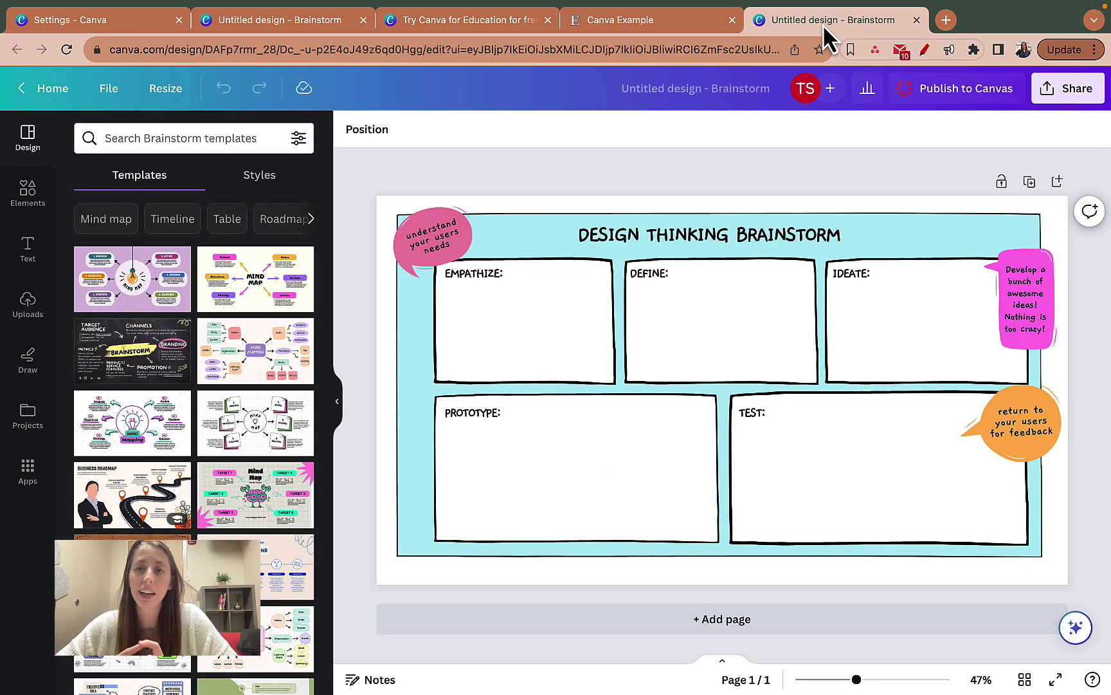